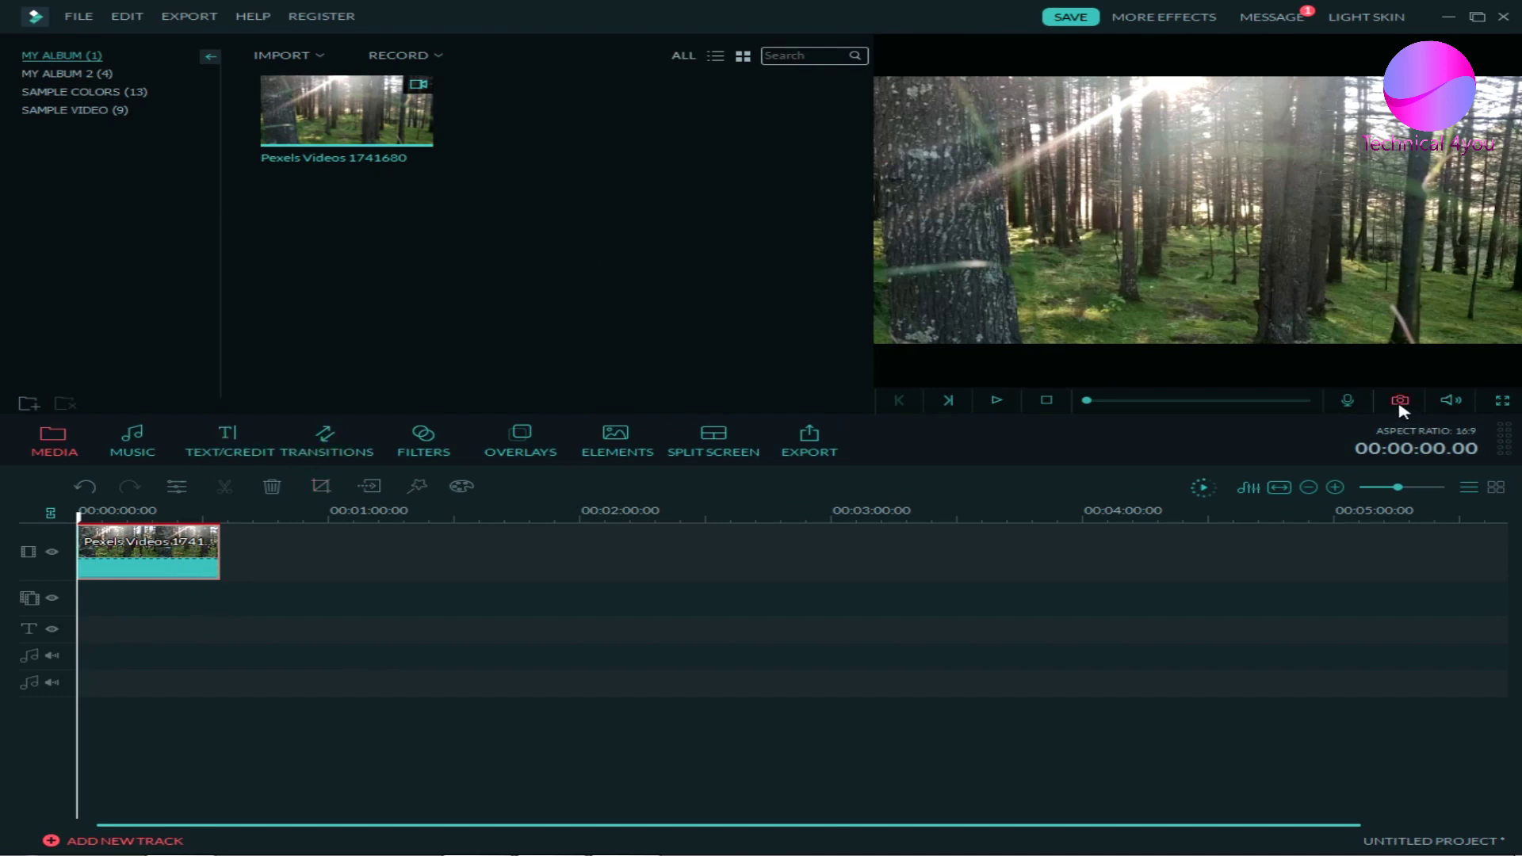
left_click(1202, 402)
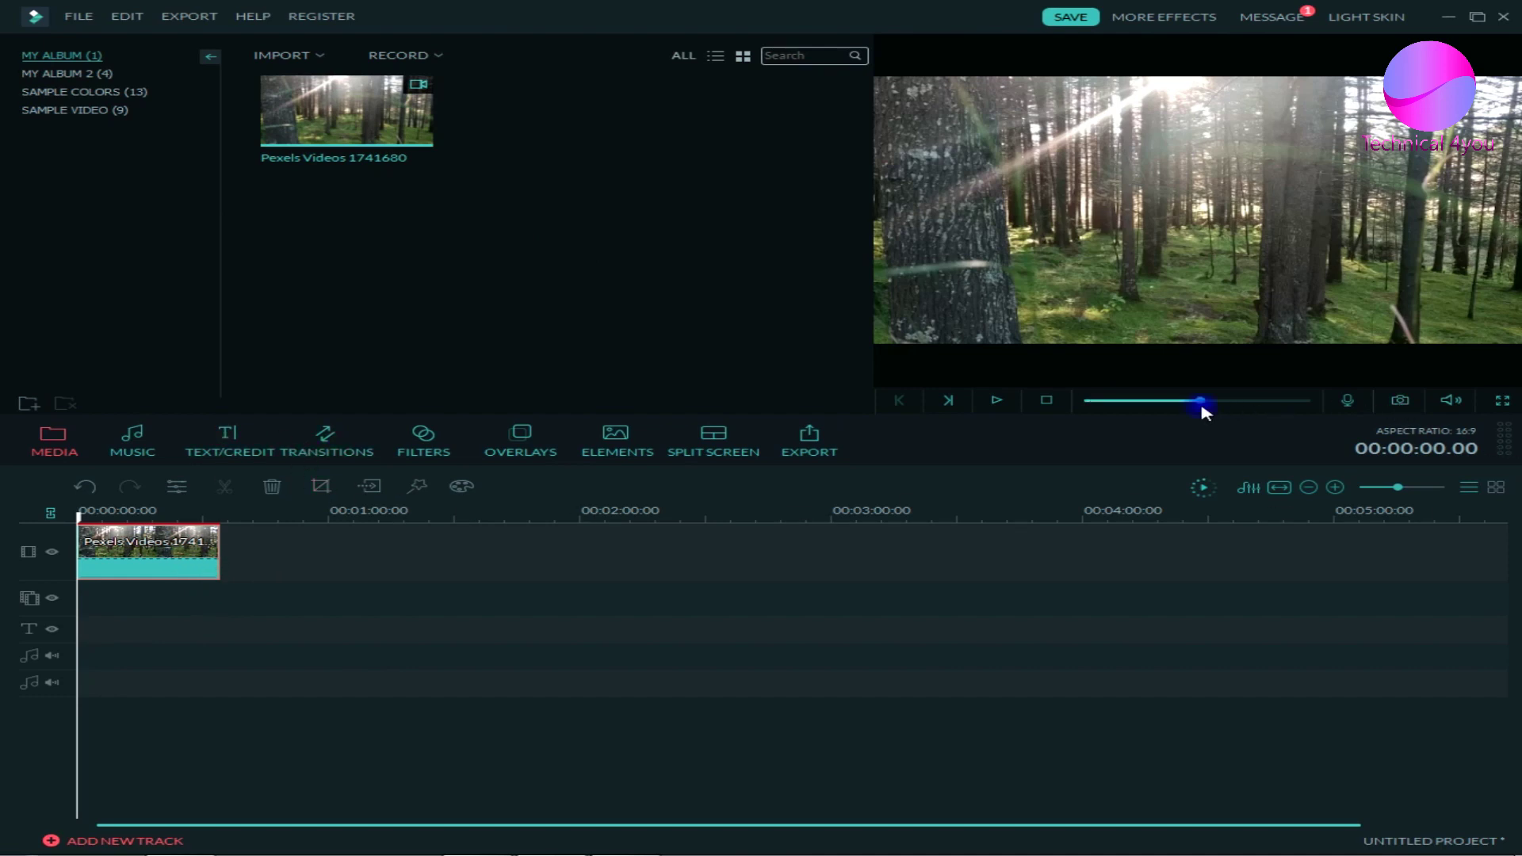
left_click(1047, 401)
left_click(79, 16)
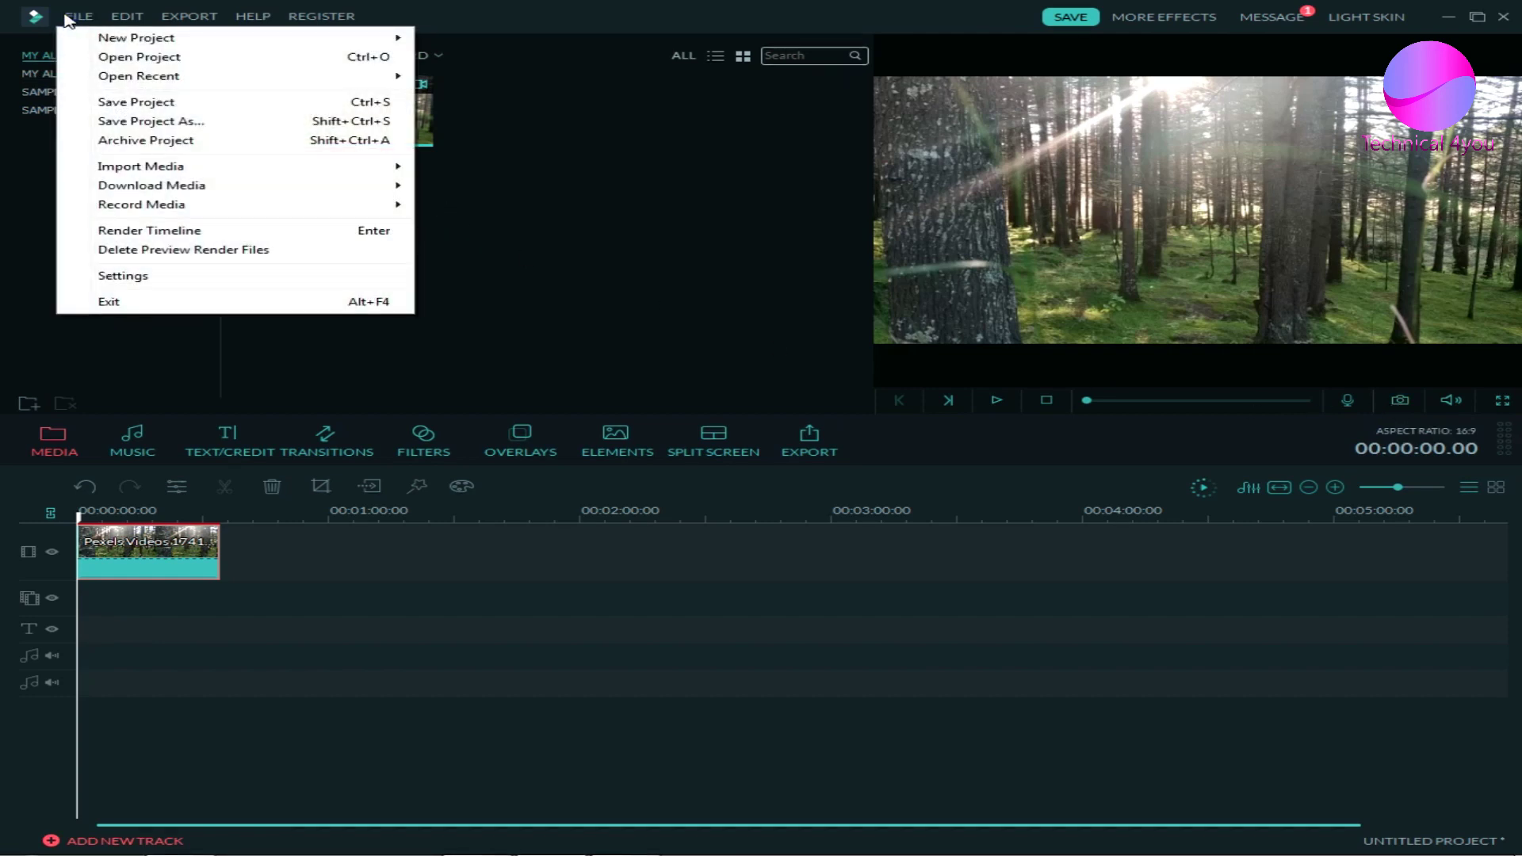
left_click(123, 275)
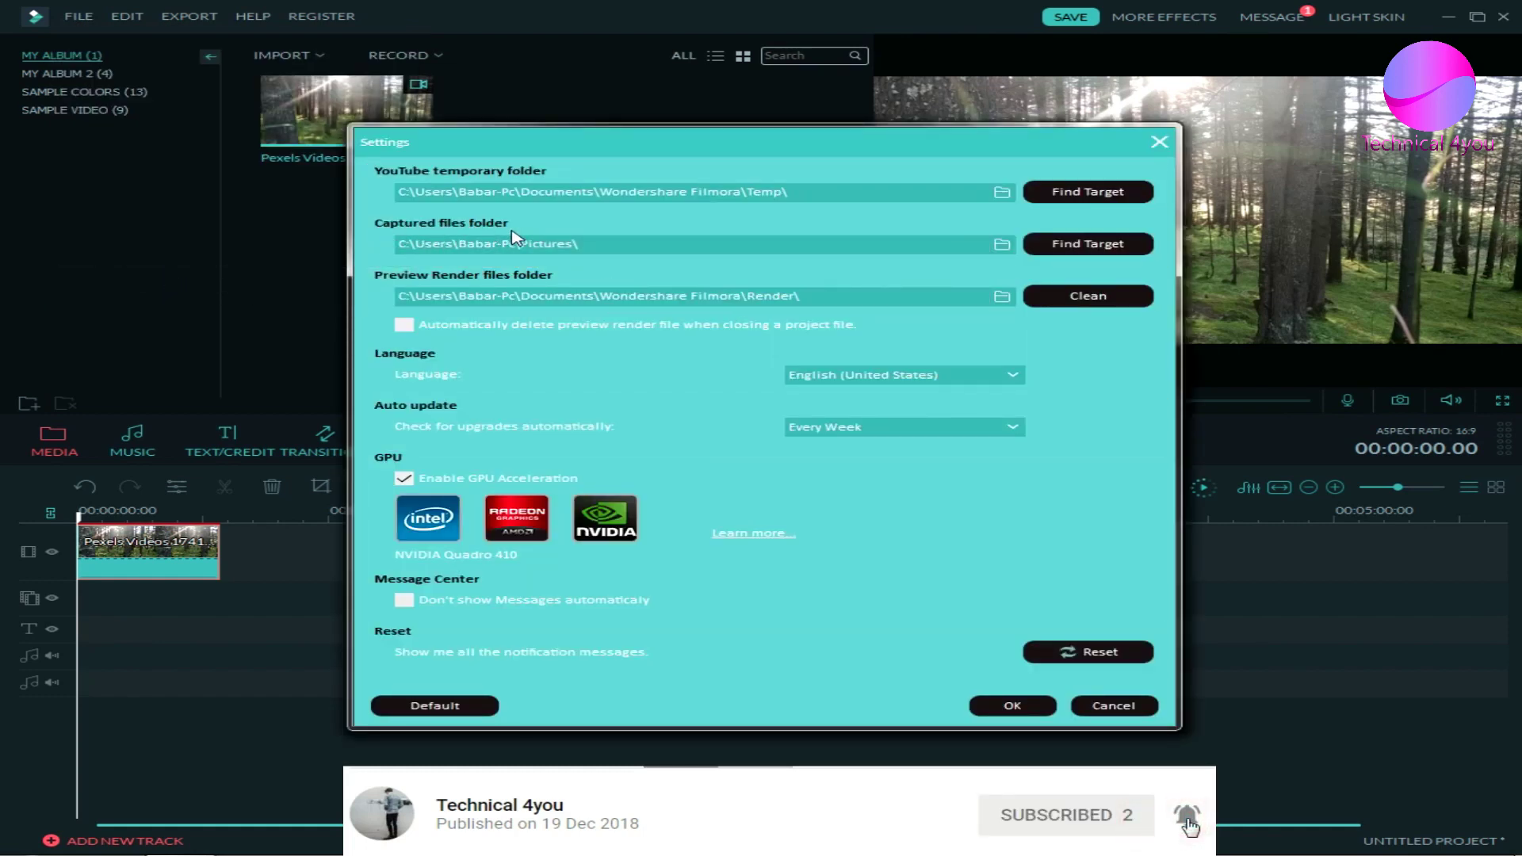
left_click(1002, 246)
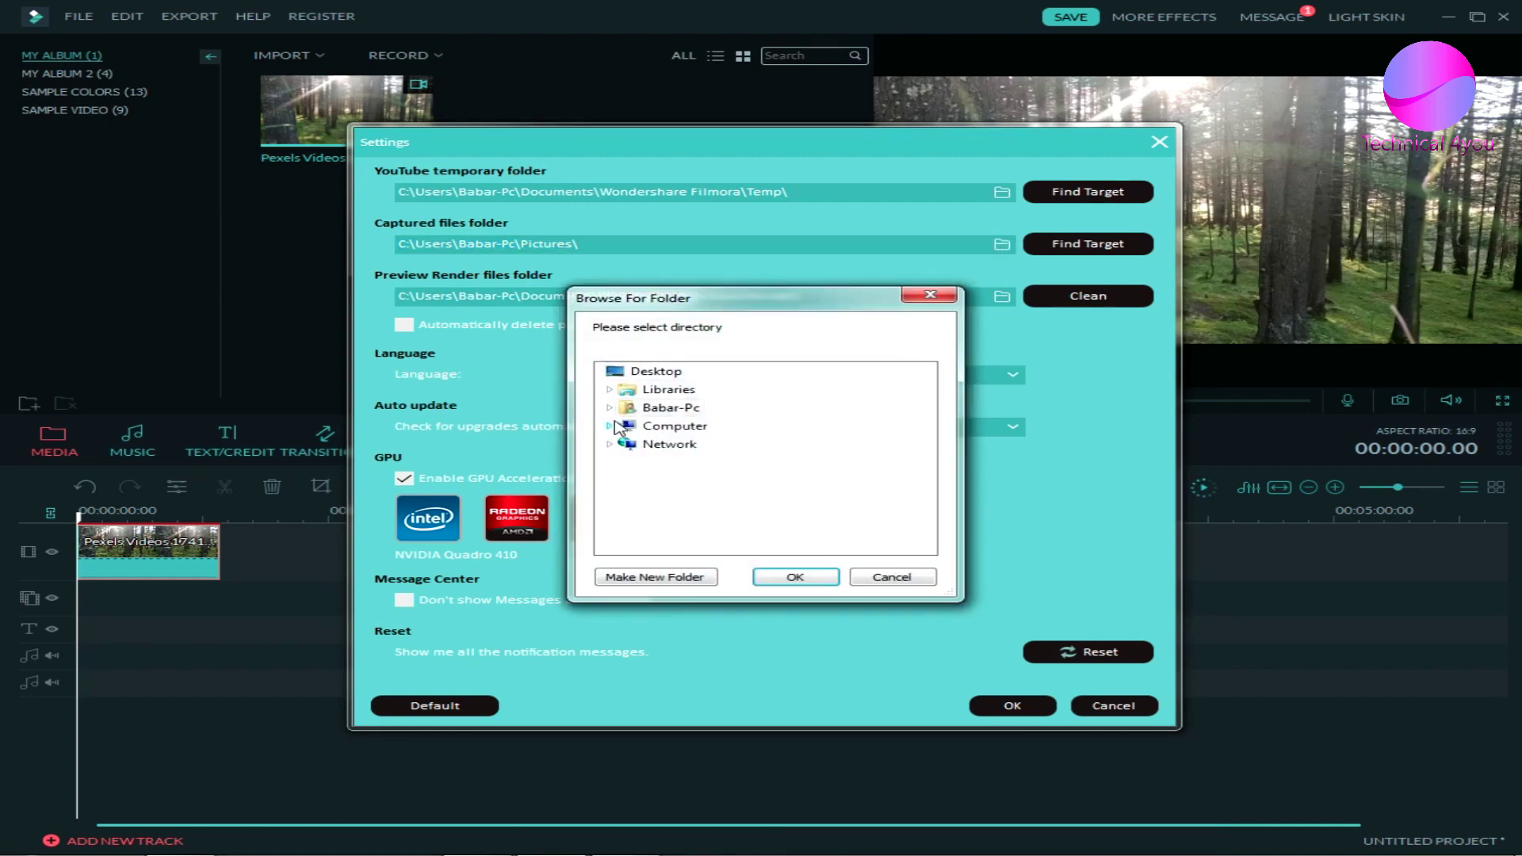
left_click(883, 578)
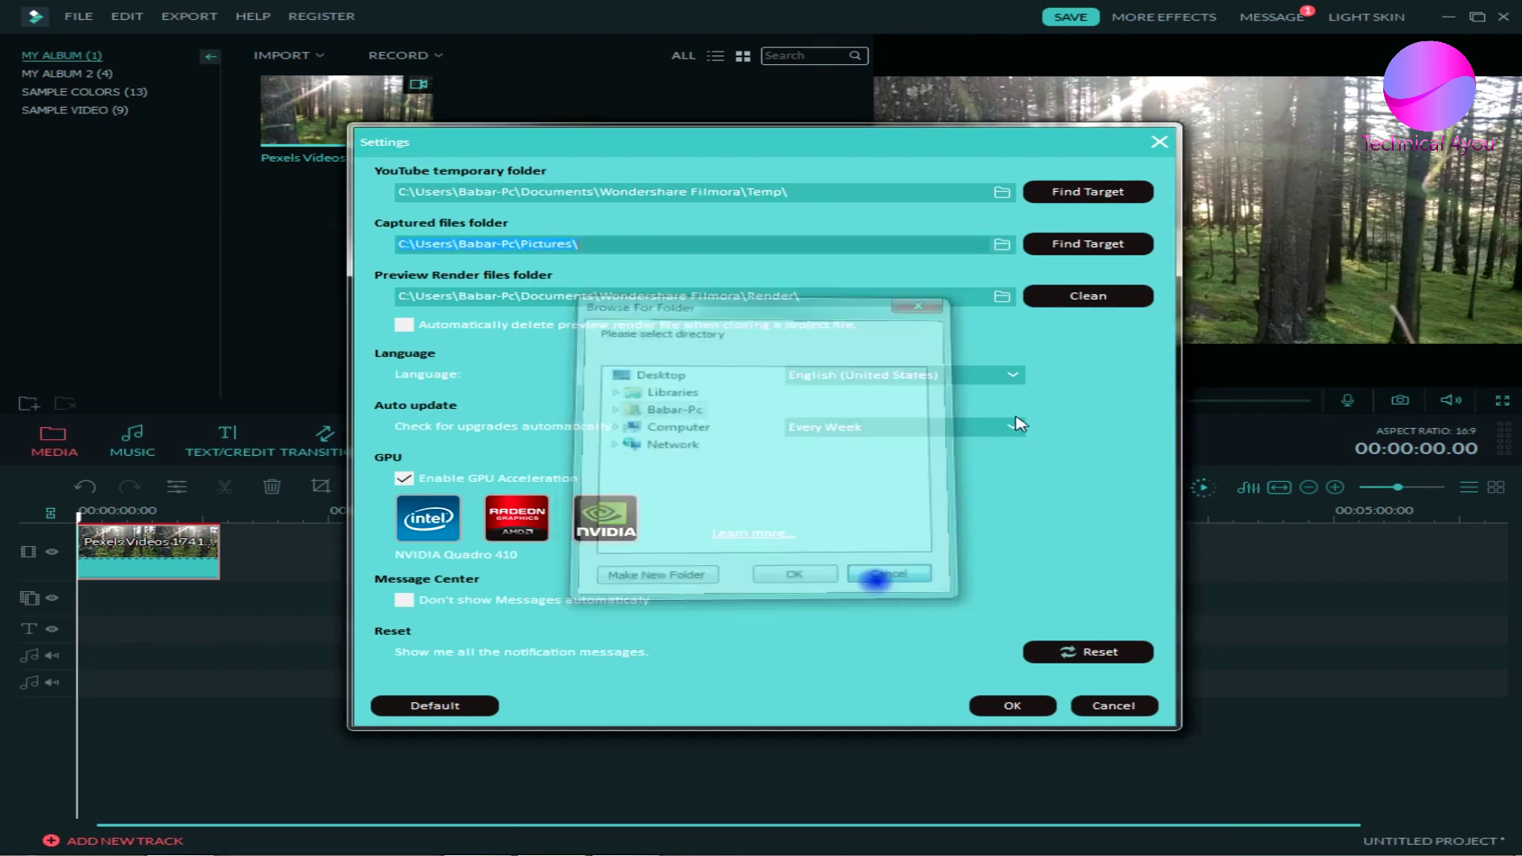
left_click(1159, 142)
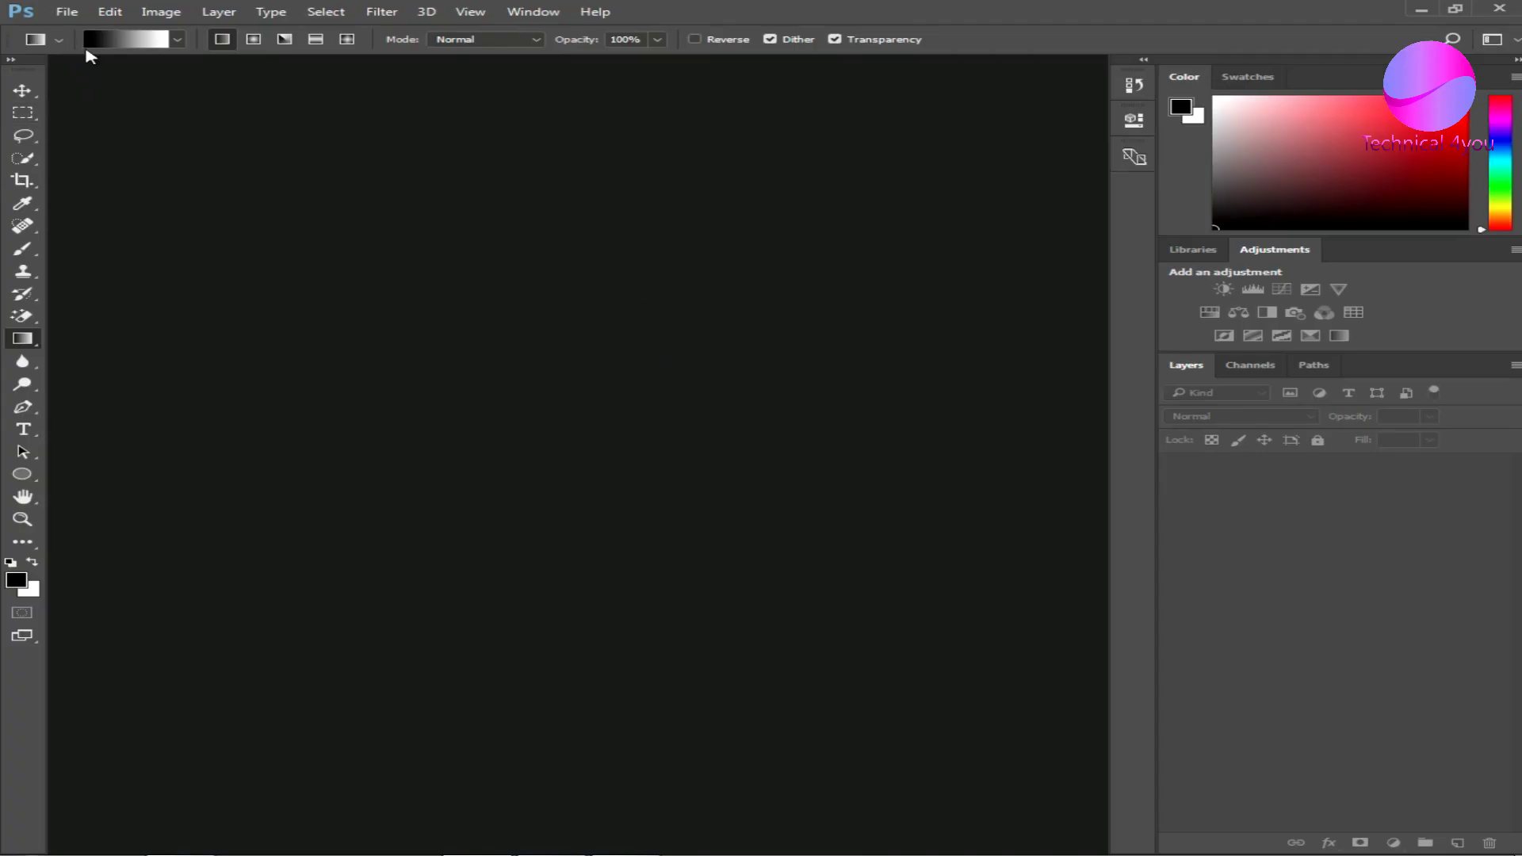
- Open Snapshot_0.png from the Snapshot folder in the Pictures library
left_click(67, 11)
left_click(78, 48)
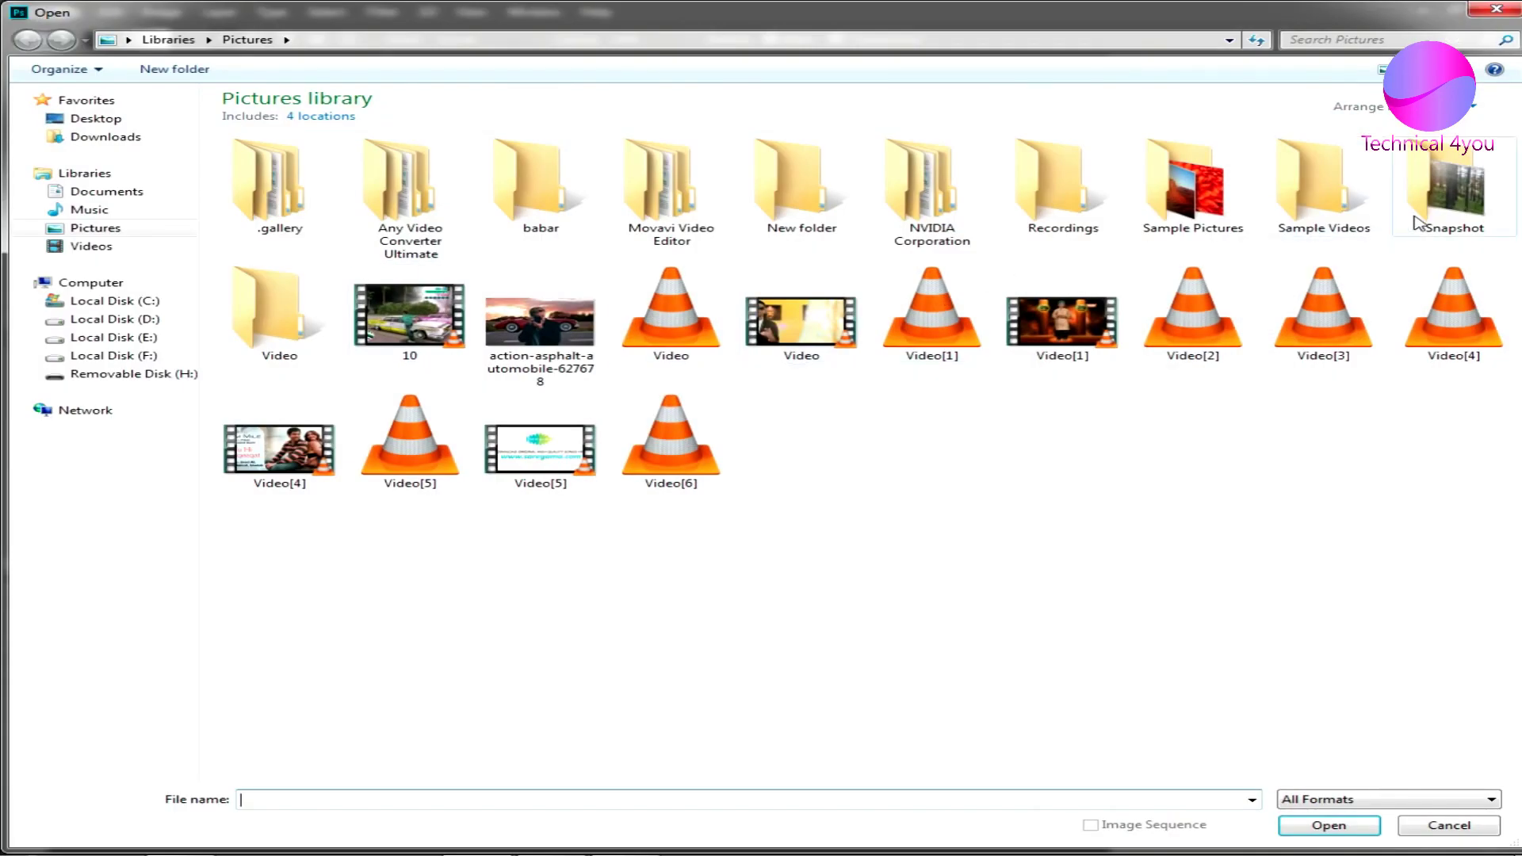
double_click(1426, 208)
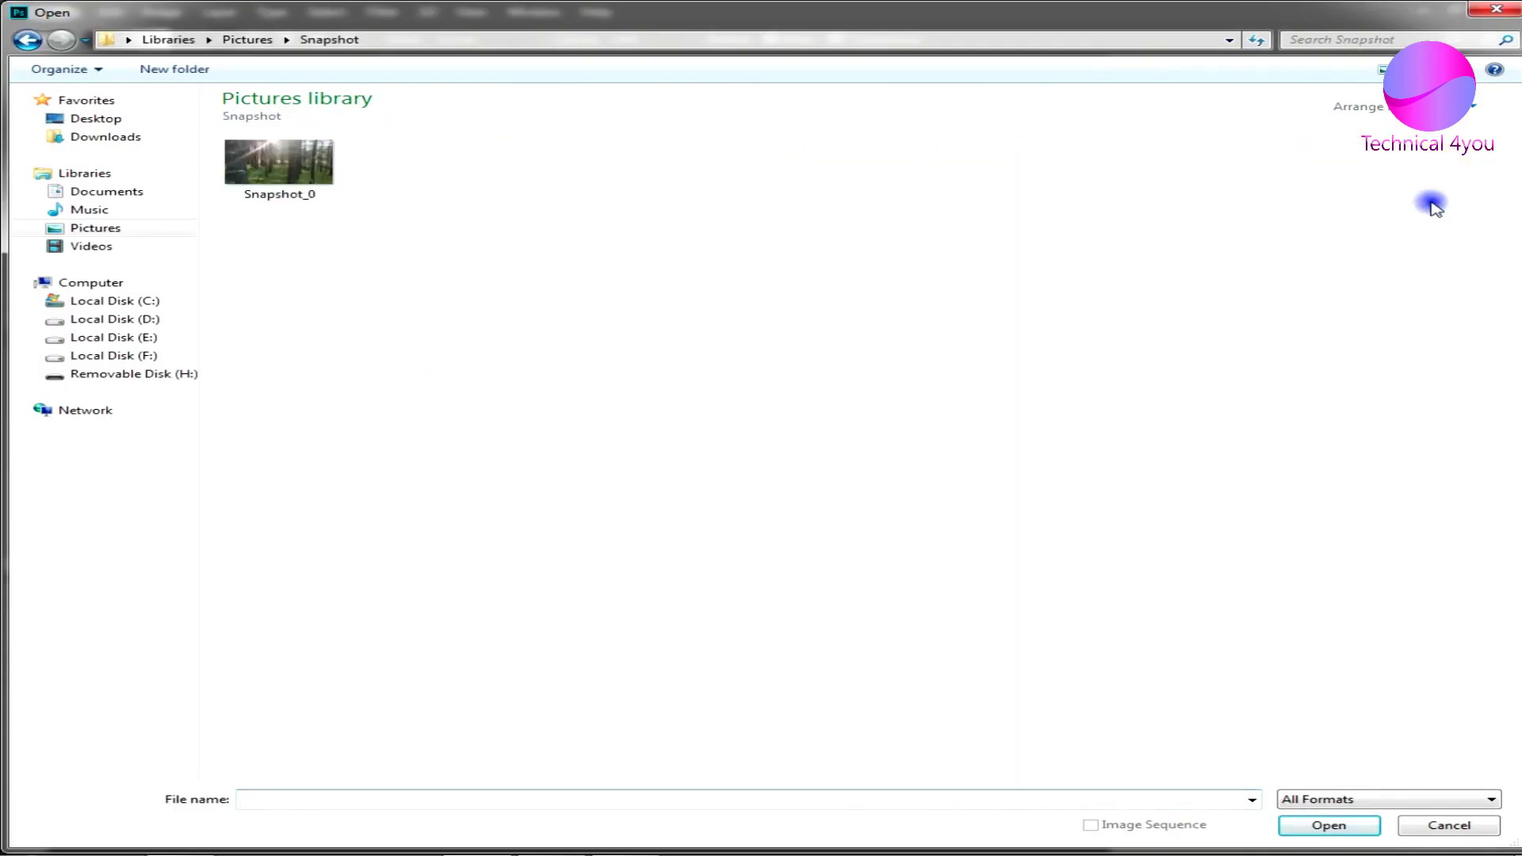
double_click(312, 188)
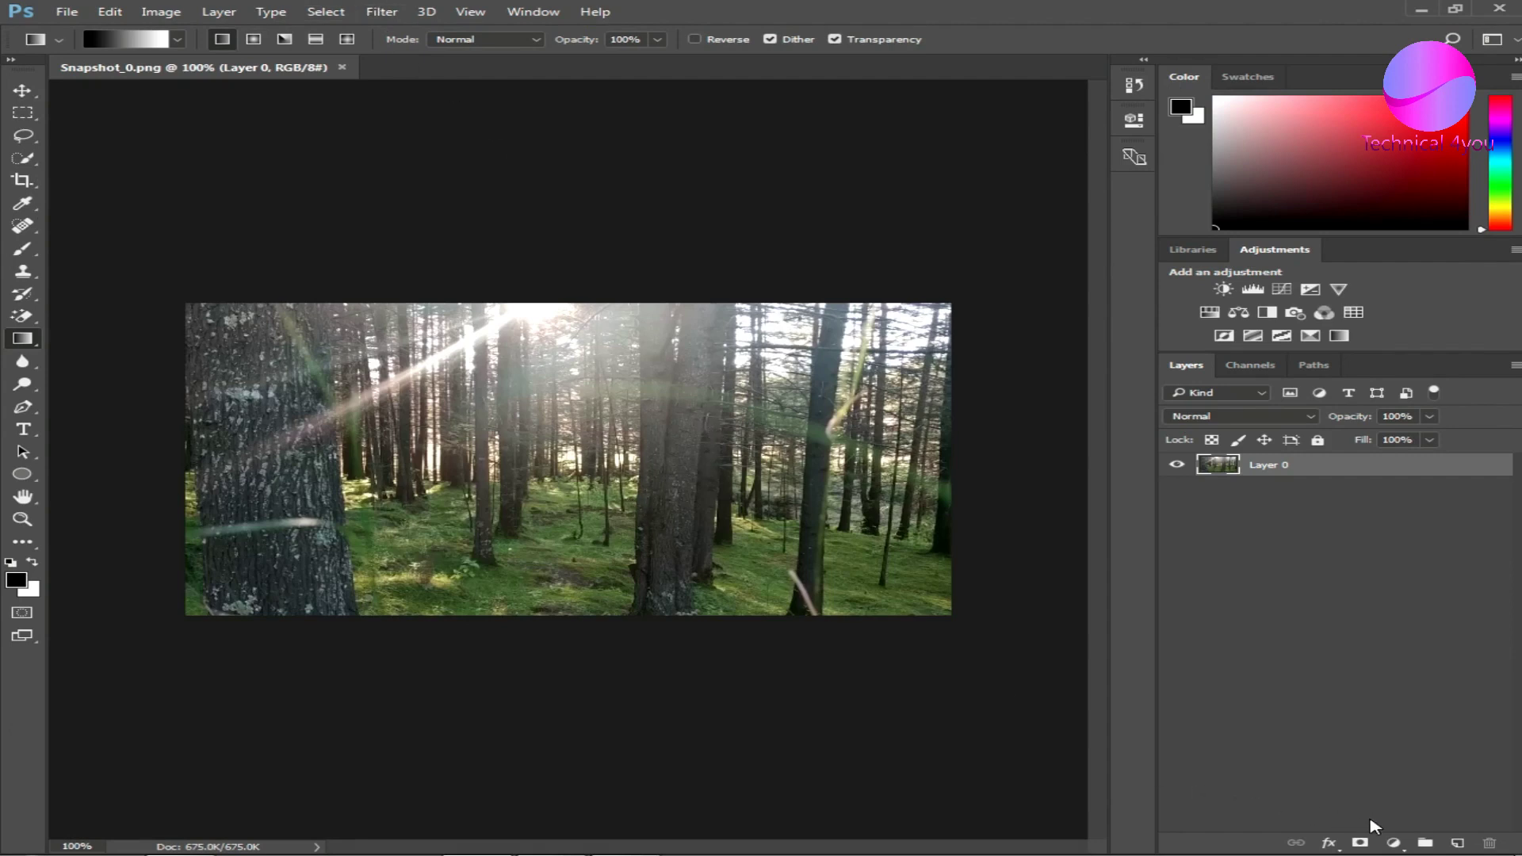
- Add a Color Balance layer, shifting midtones toward cyan and highlights toward cyan and green
left_click(1391, 841)
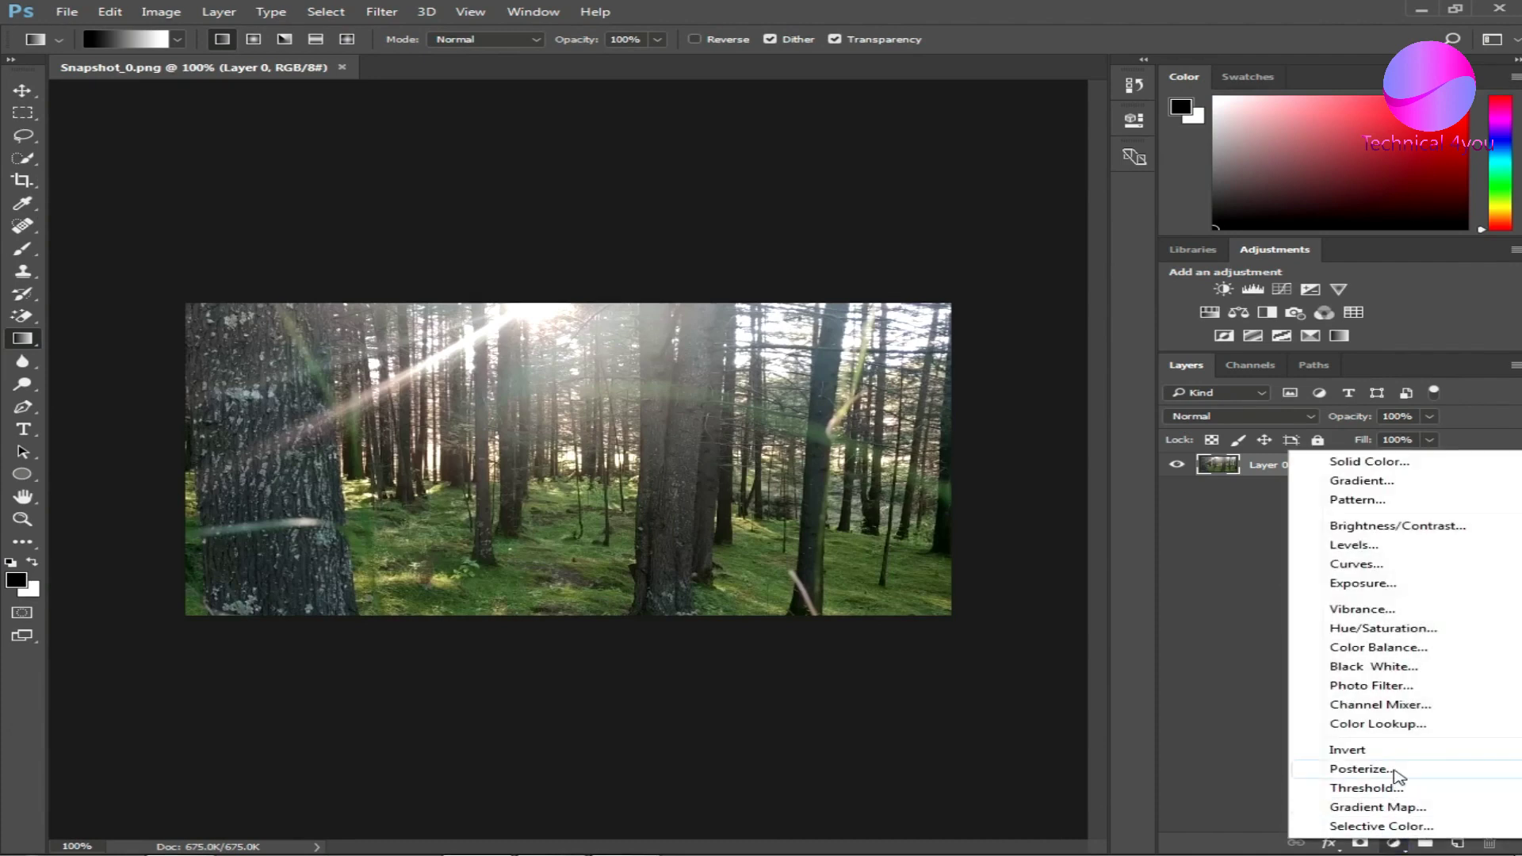
left_click(1377, 648)
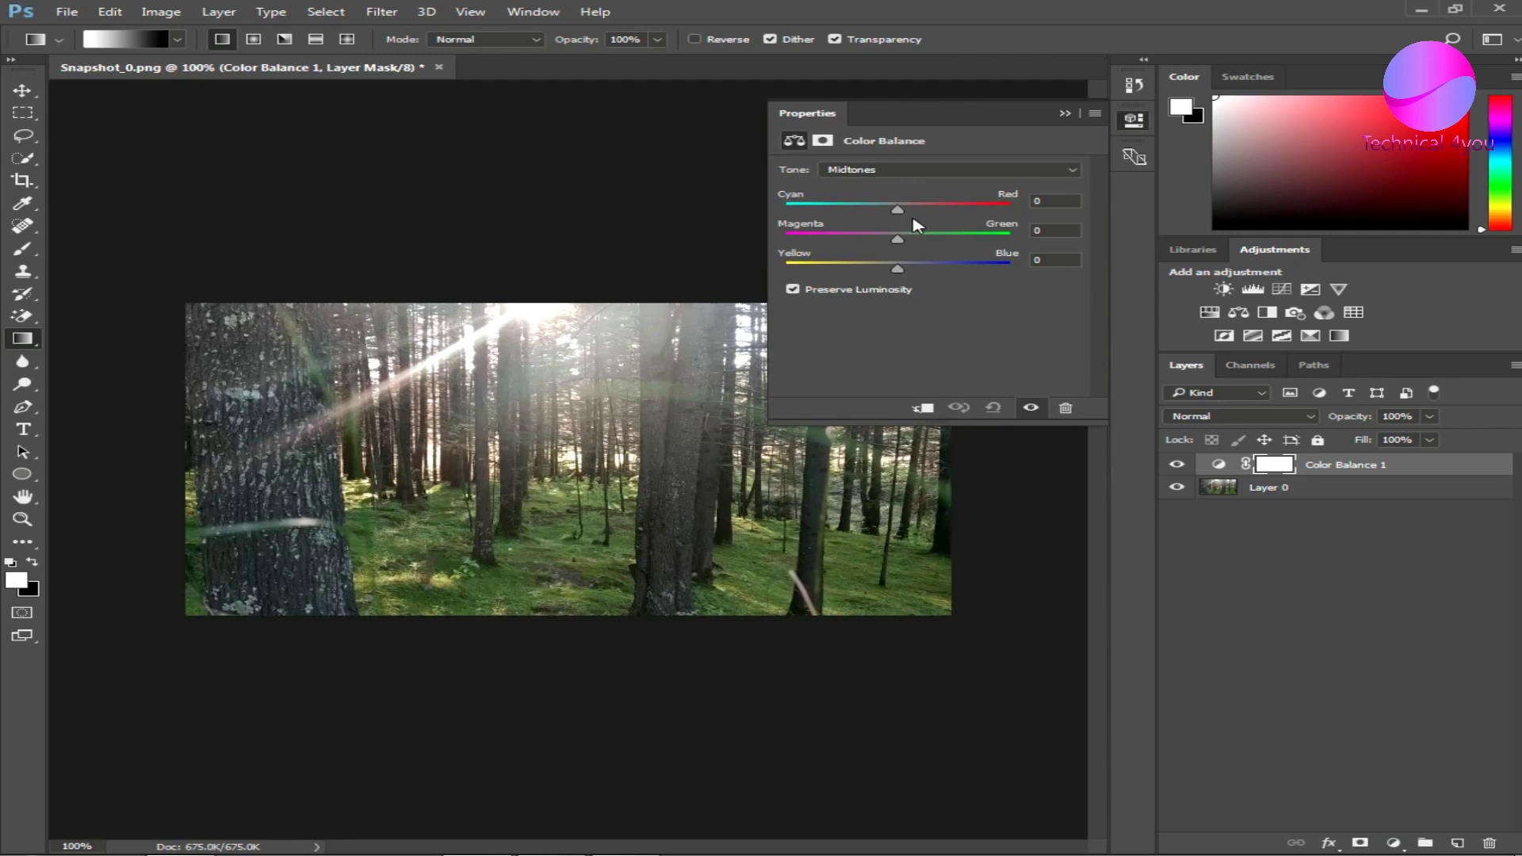
mouse_move(897, 212)
left_mouse_down()
mouse_move(851, 213)
mouse_move(925, 240)
mouse_move(880, 271)
left_mouse_up()
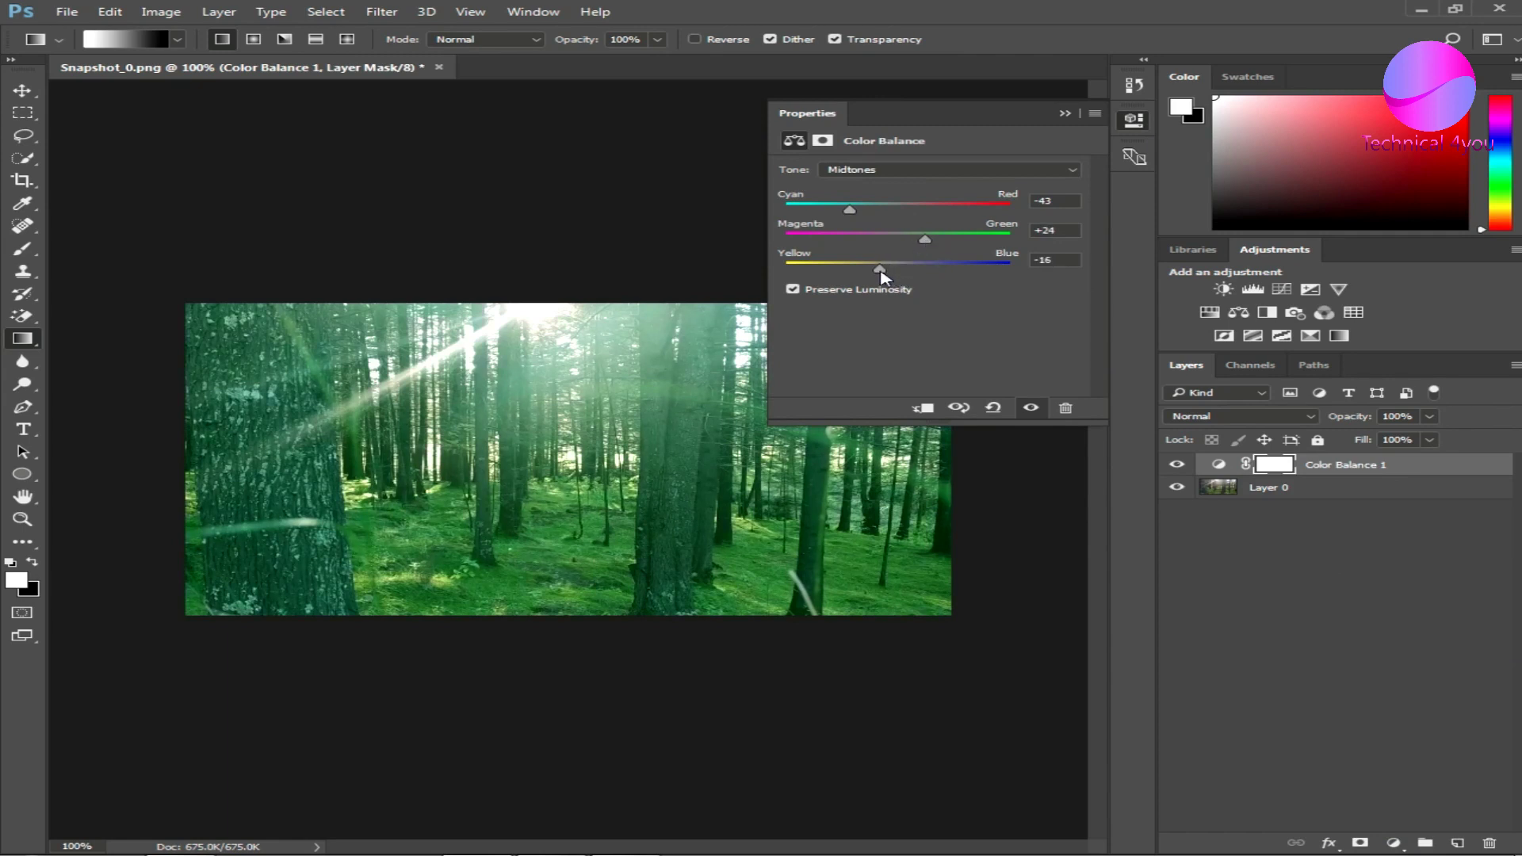
left_click(849, 173)
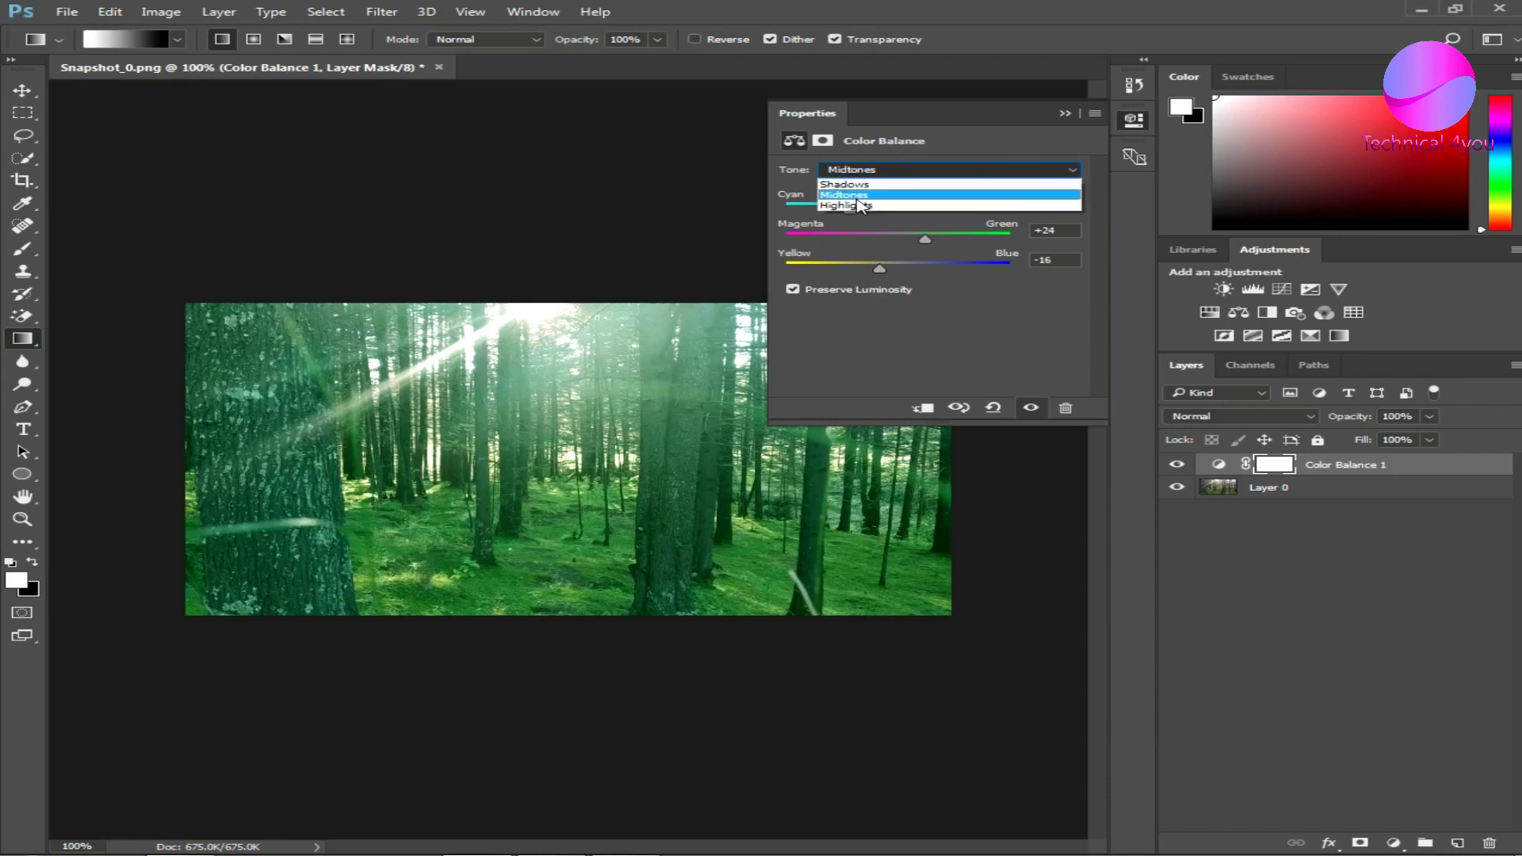
left_click(858, 205)
left_click_drag(899, 210, 875, 210)
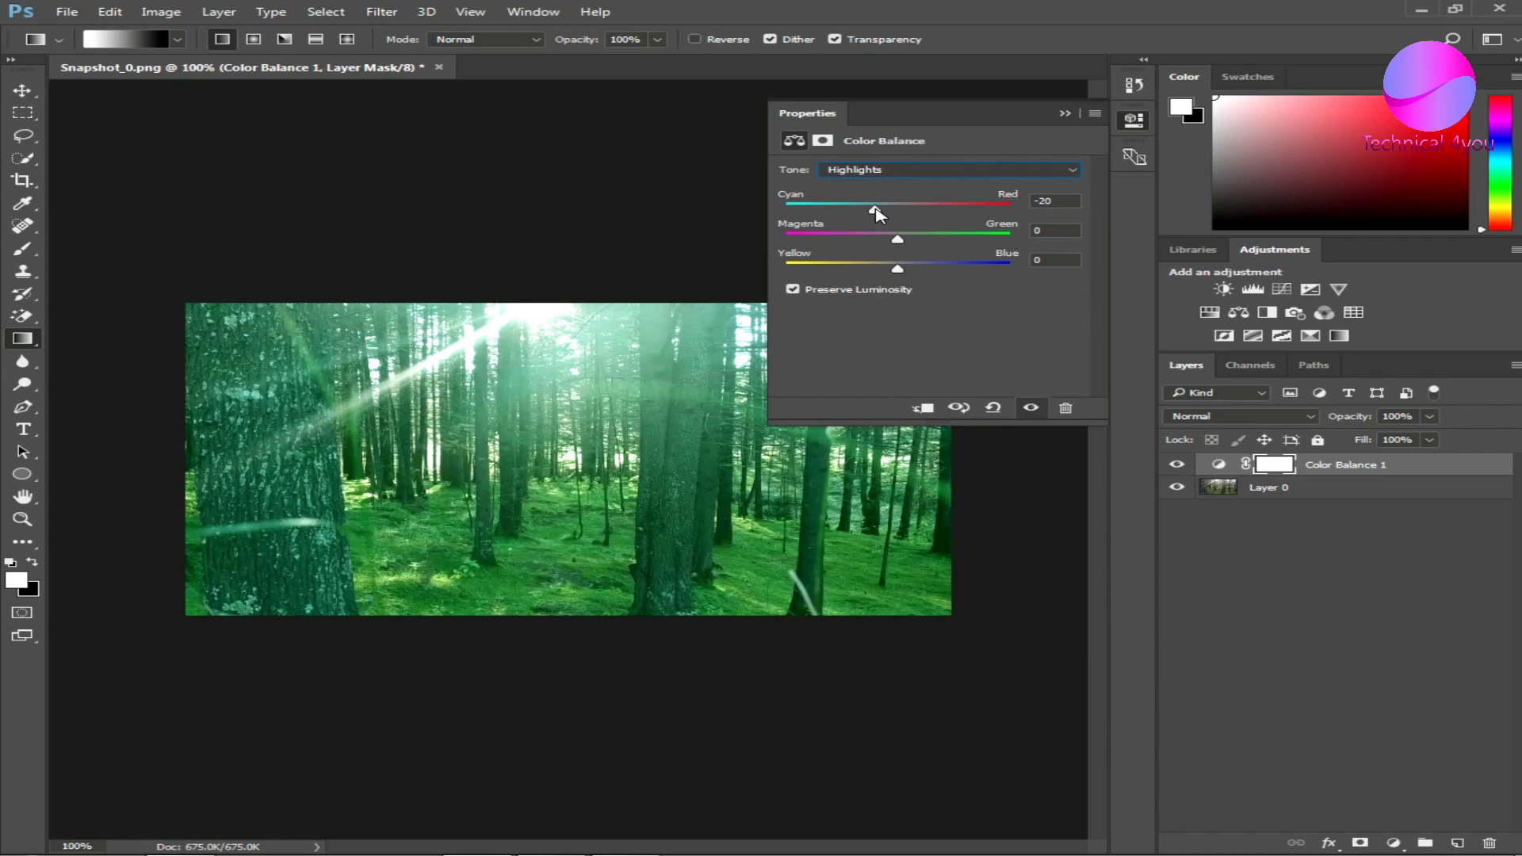
left_click_drag(897, 239, 925, 272)
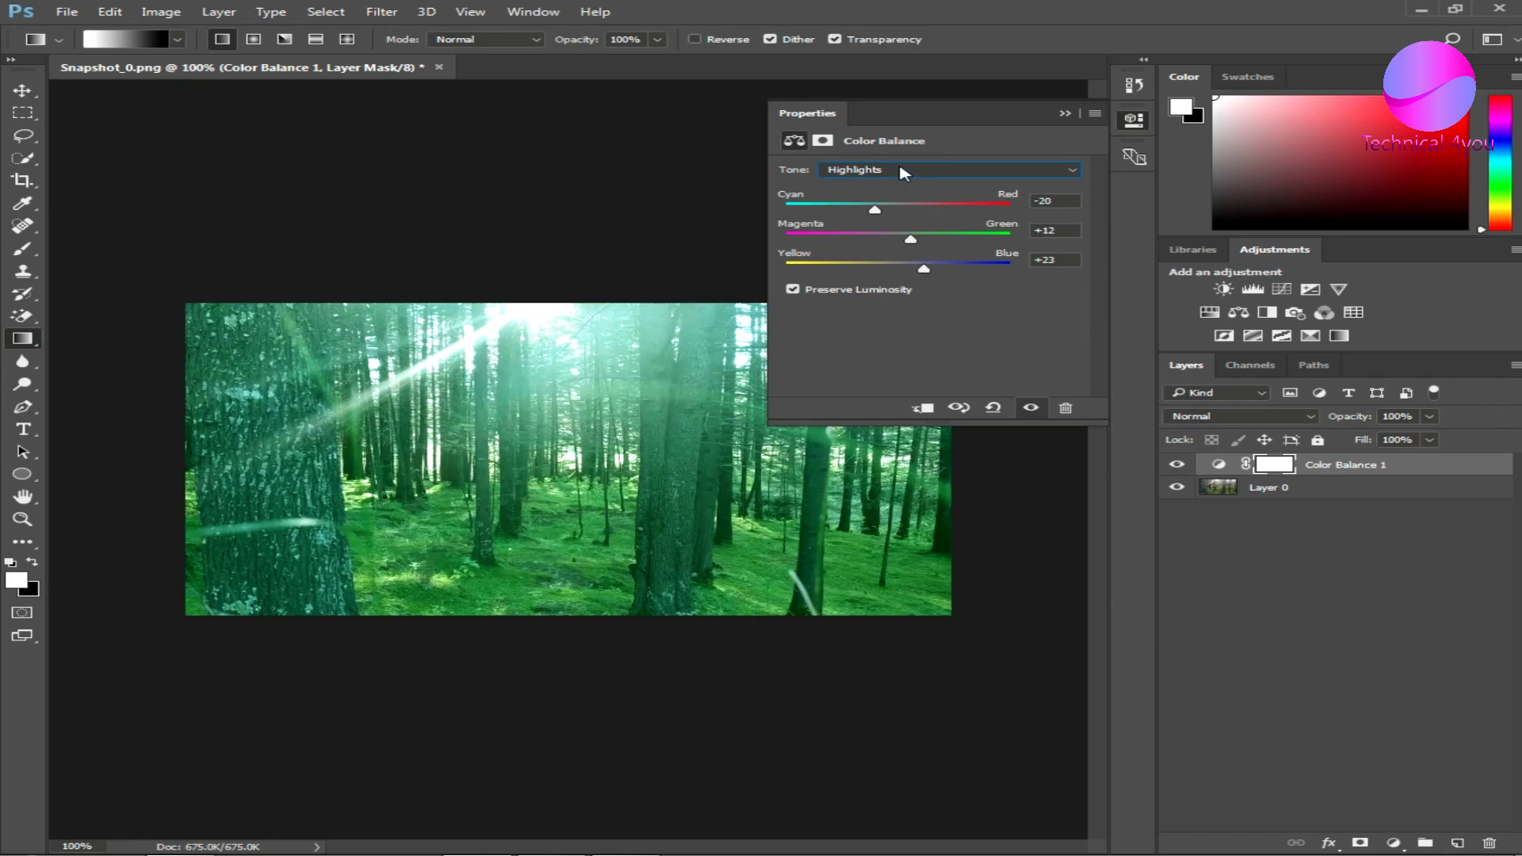
- Adjust the shadows' cyan–red and yellow–blue balance in Color Balance
left_click(902, 171)
left_click(886, 189)
mouse_move(899, 213)
left_mouse_down()
mouse_move(916, 217)
mouse_move(886, 243)
left_mouse_up()
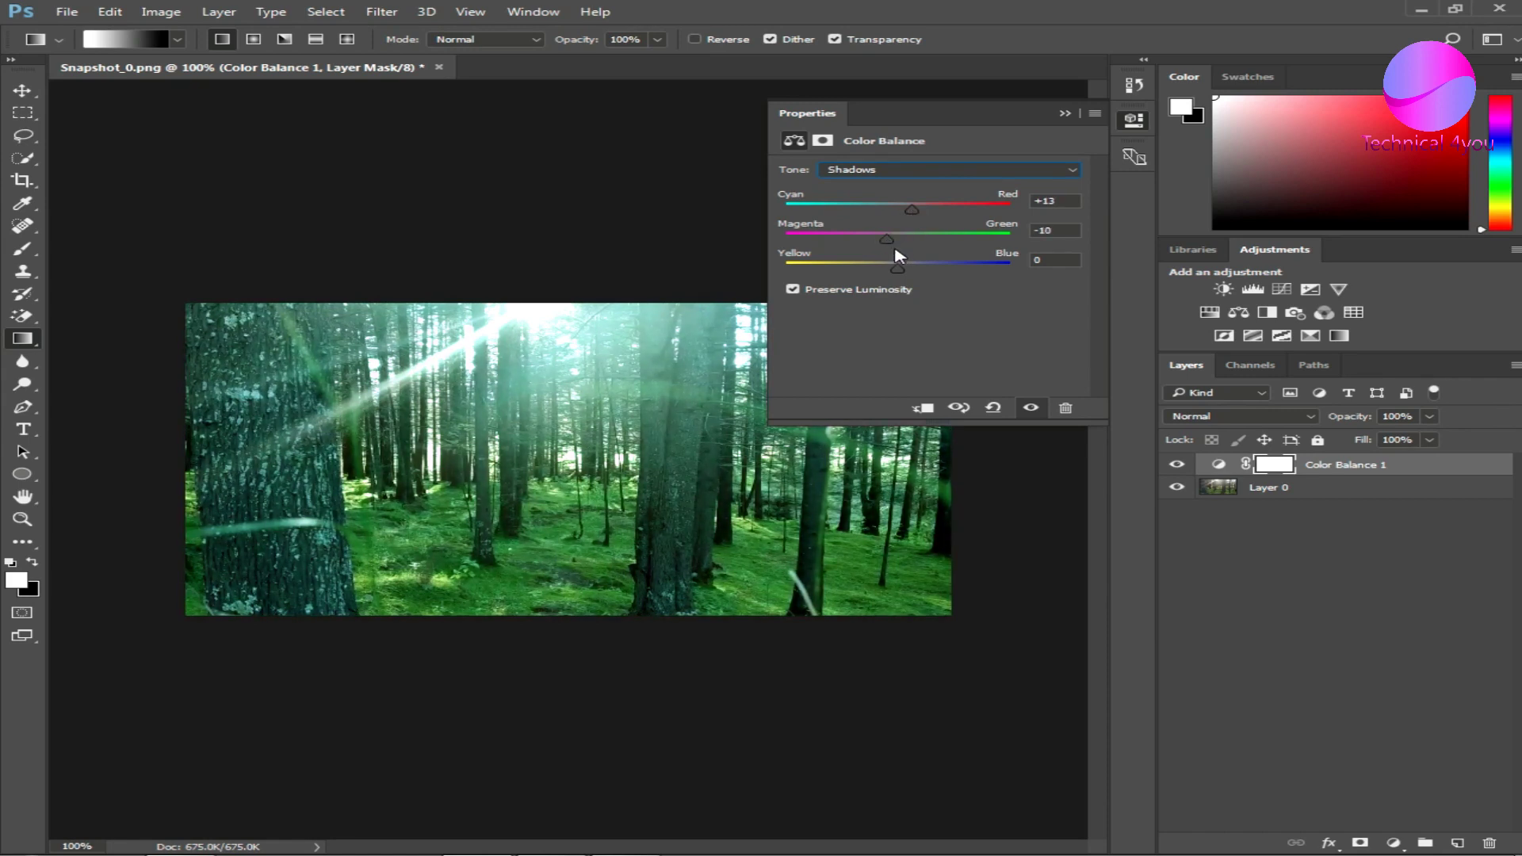
left_click_drag(897, 268, 881, 268)
- Add a Color Lookup adjustment layer using the Crisp_Warm.look 3D LUT
left_click(1064, 114)
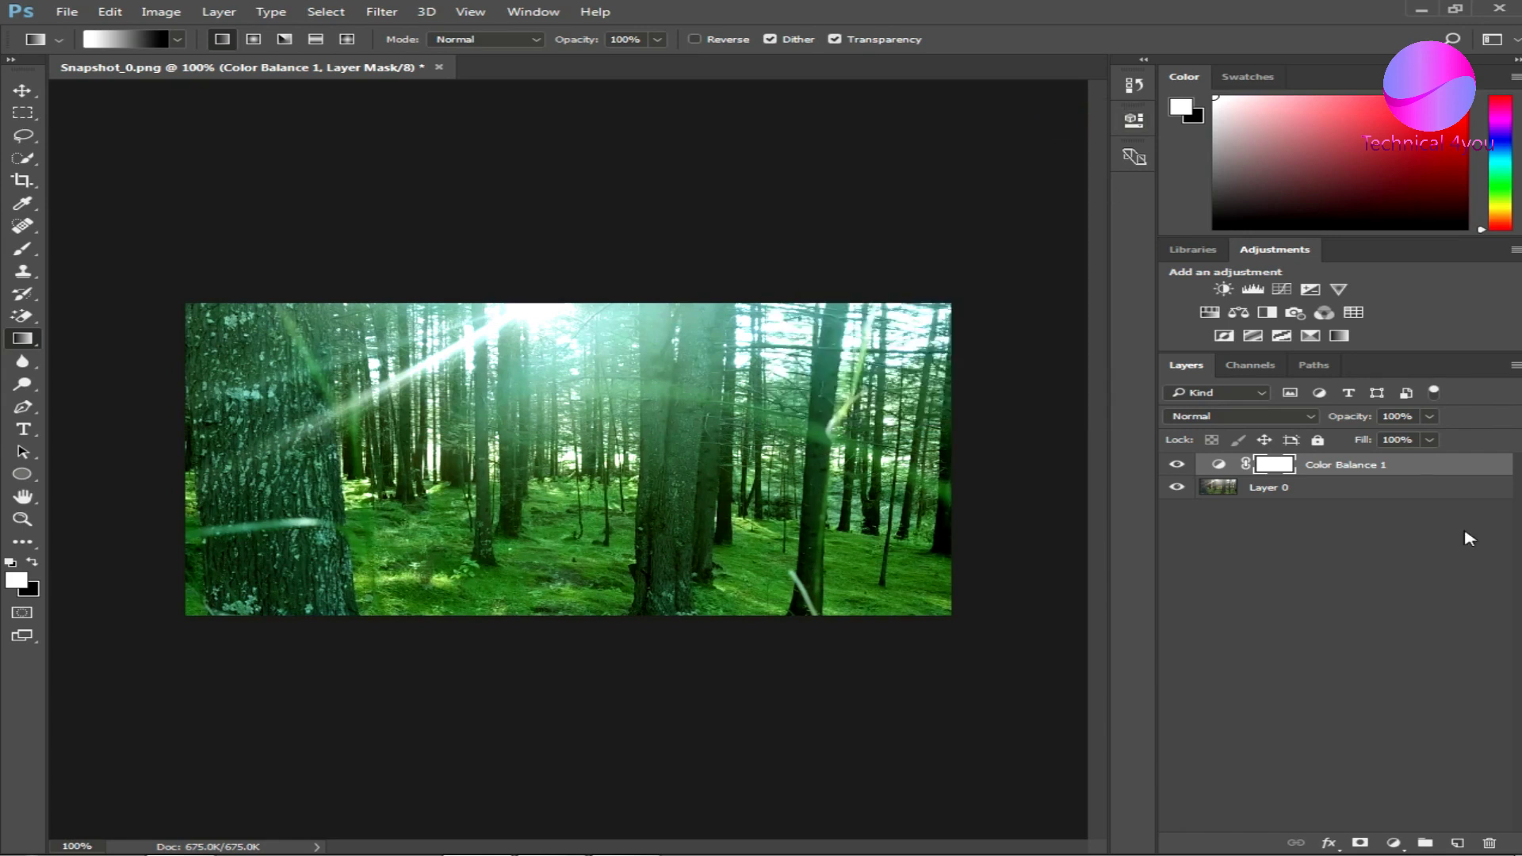
left_click(1392, 845)
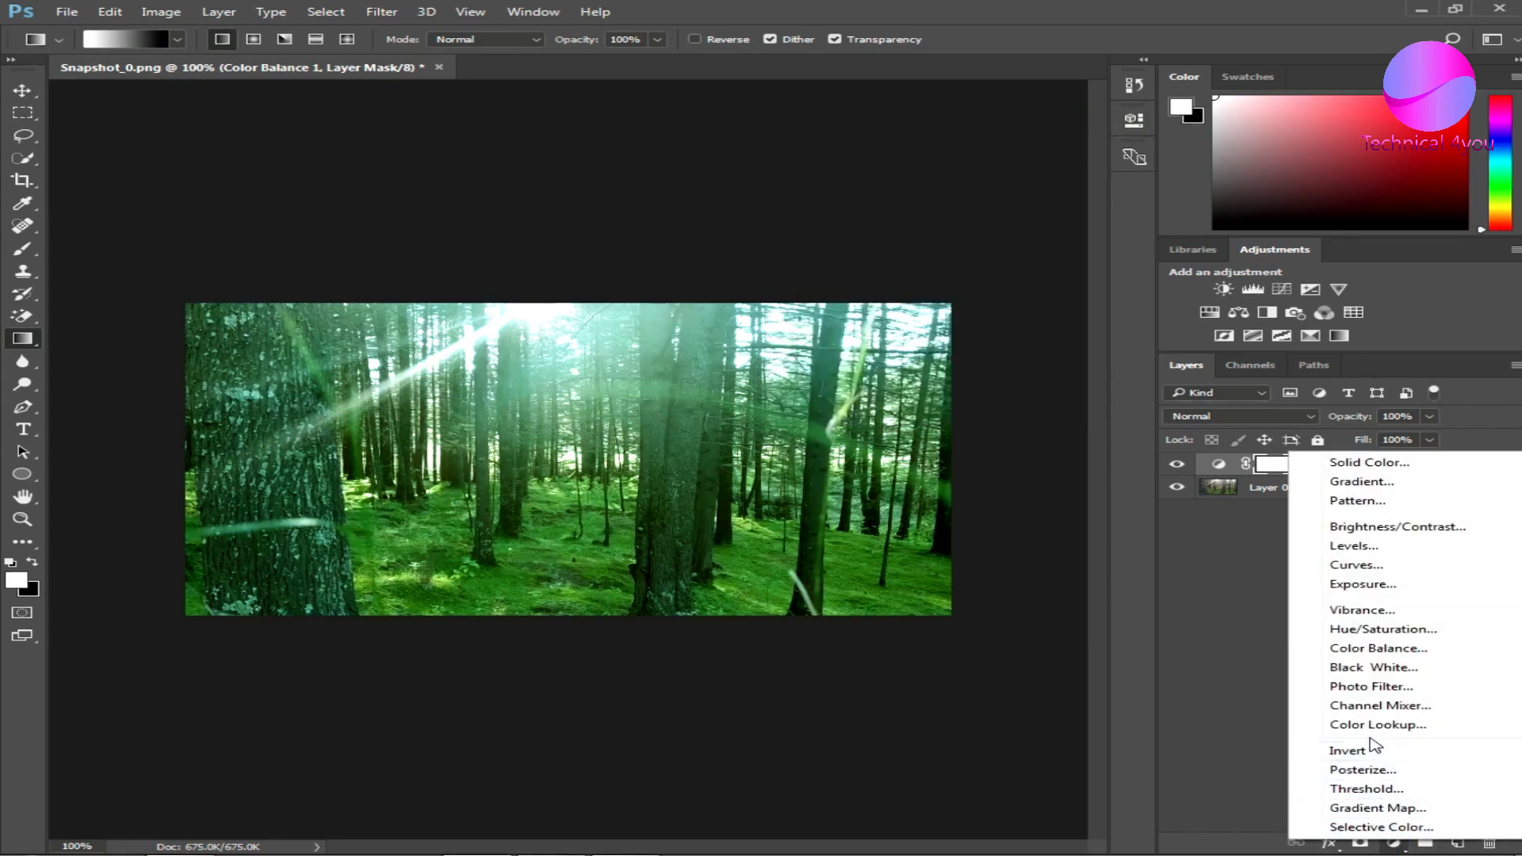
left_click(1377, 724)
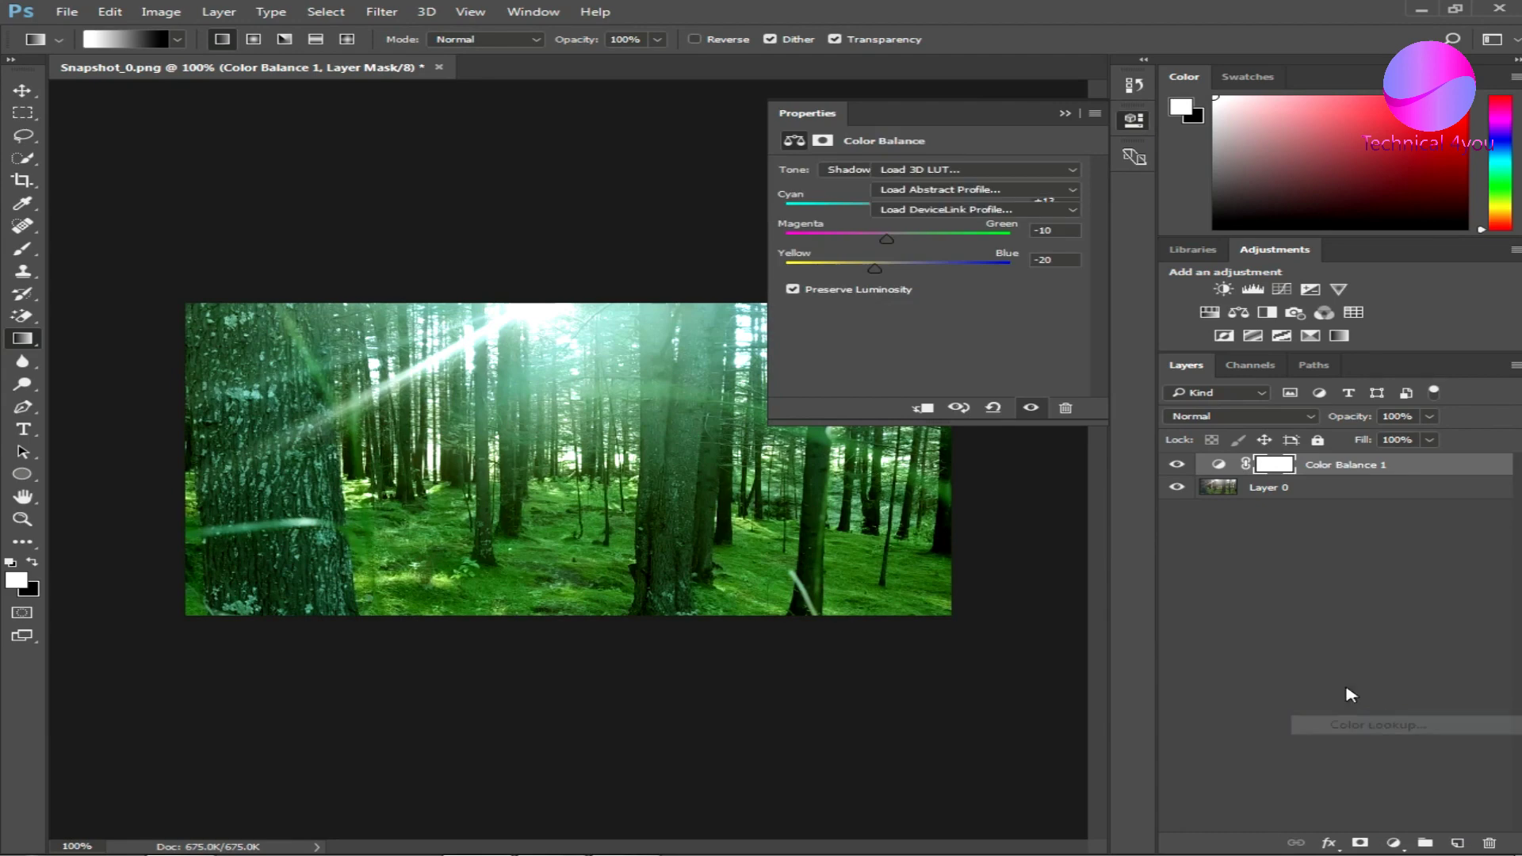
left_click(937, 171)
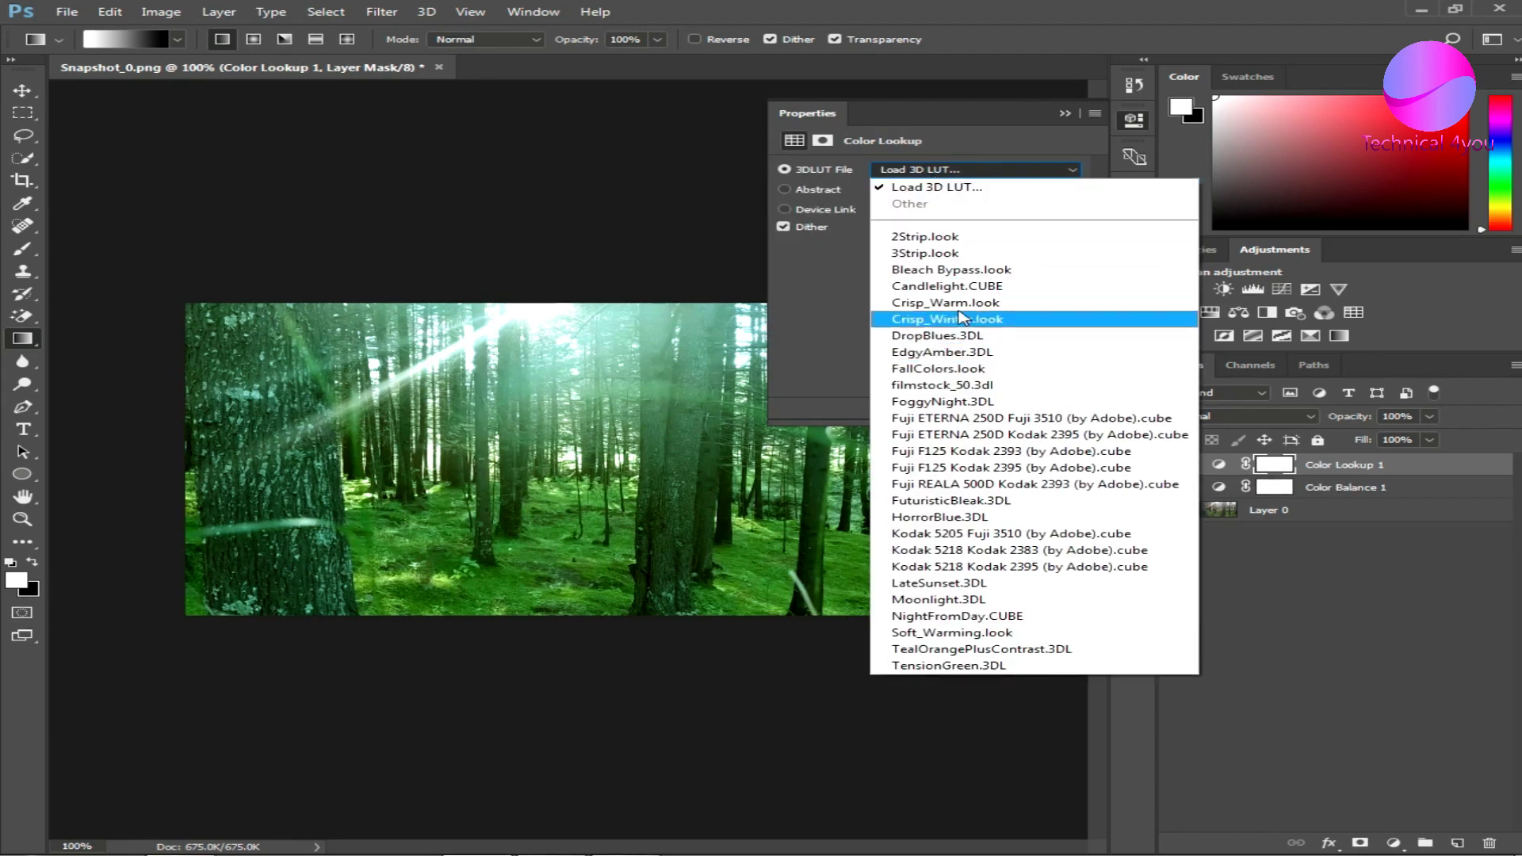
left_click(943, 405)
left_click(928, 172)
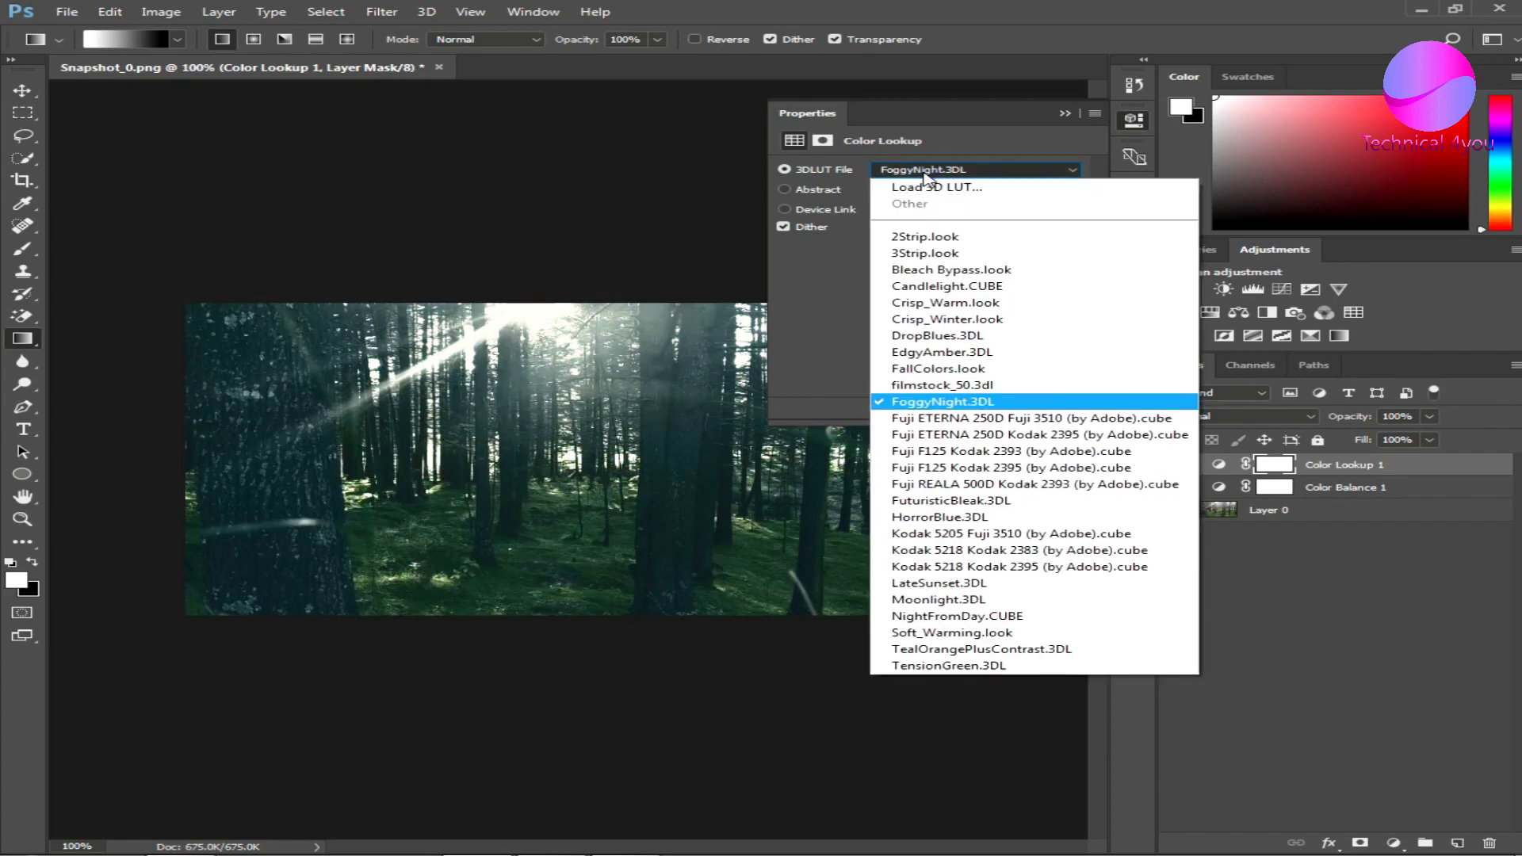
left_click(968, 308)
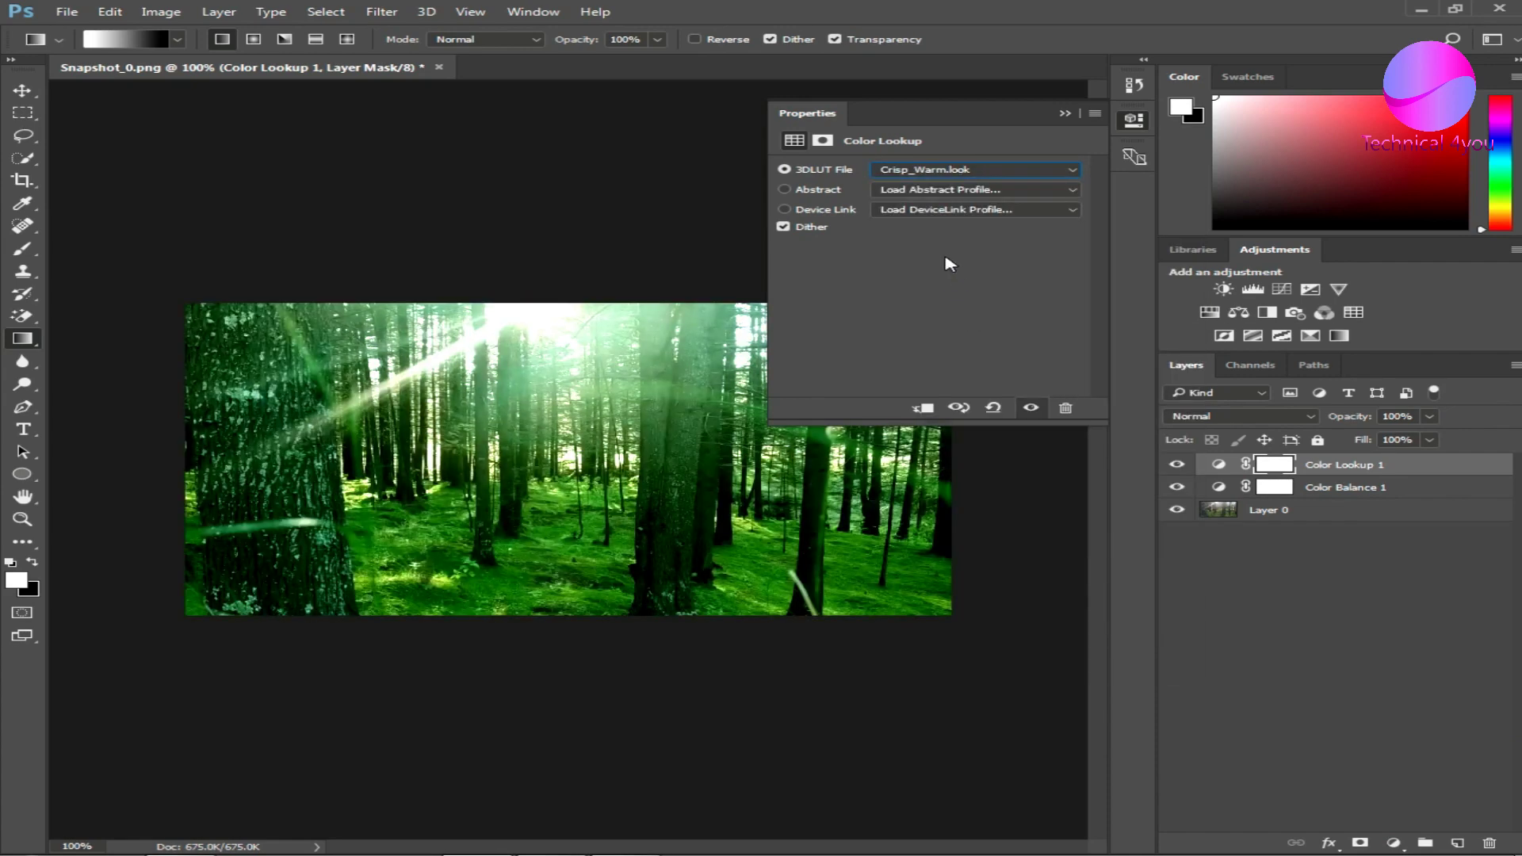
- Lower the Color Lookup 1 layer's opacity to 23%
left_click(1064, 113)
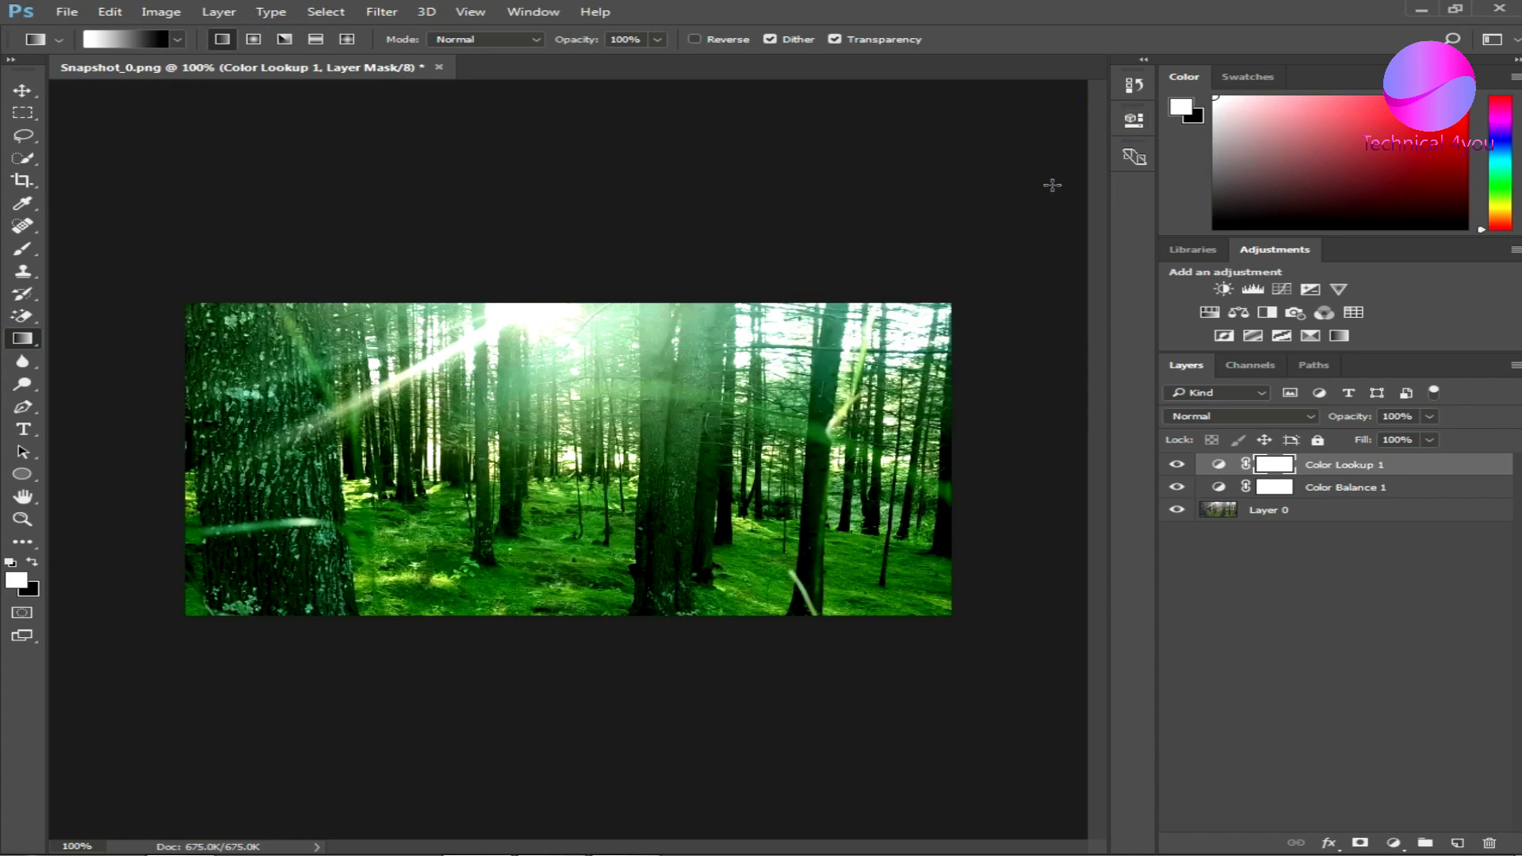
left_click(1429, 417)
left_click_drag(1401, 437, 1319, 446)
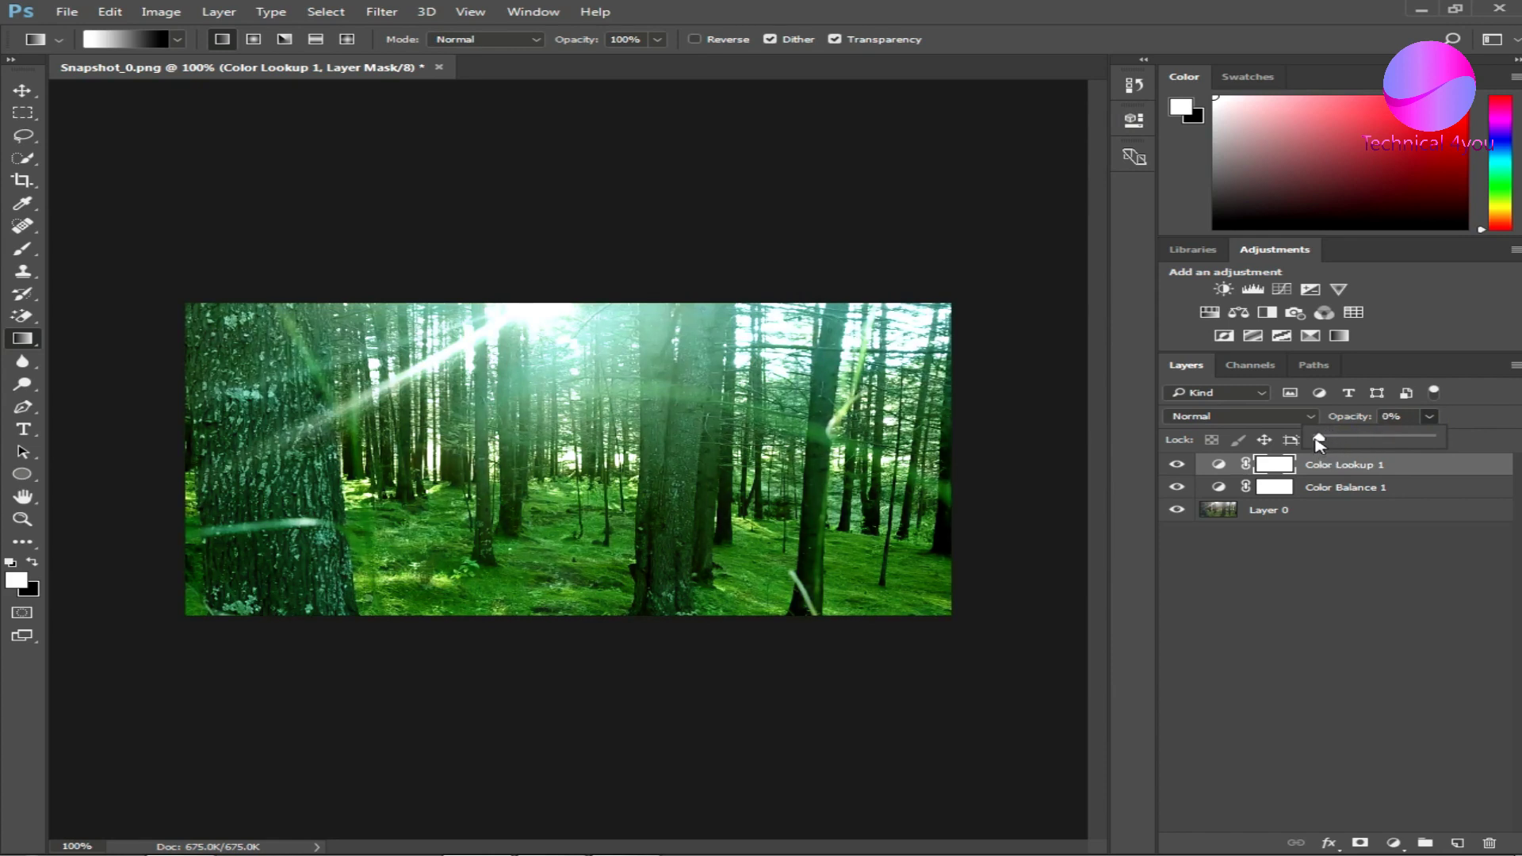
left_click_drag(1319, 442, 1342, 458)
left_click_drag(1342, 458, 1346, 458)
left_click(1462, 420)
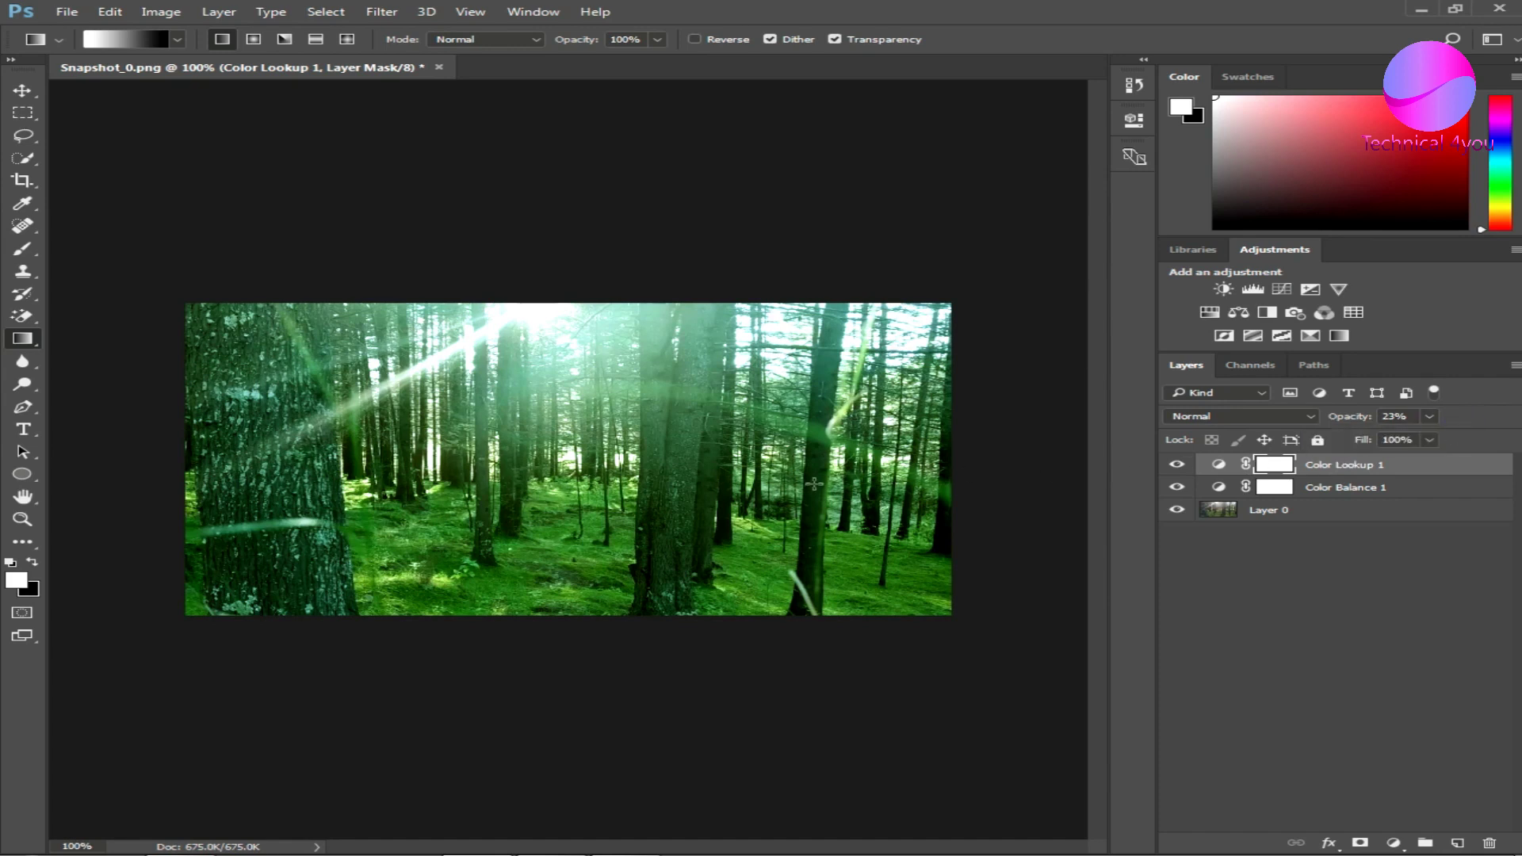
- Create a new Layer 1 and move it to the top of the layer stack
left_click(1284, 512)
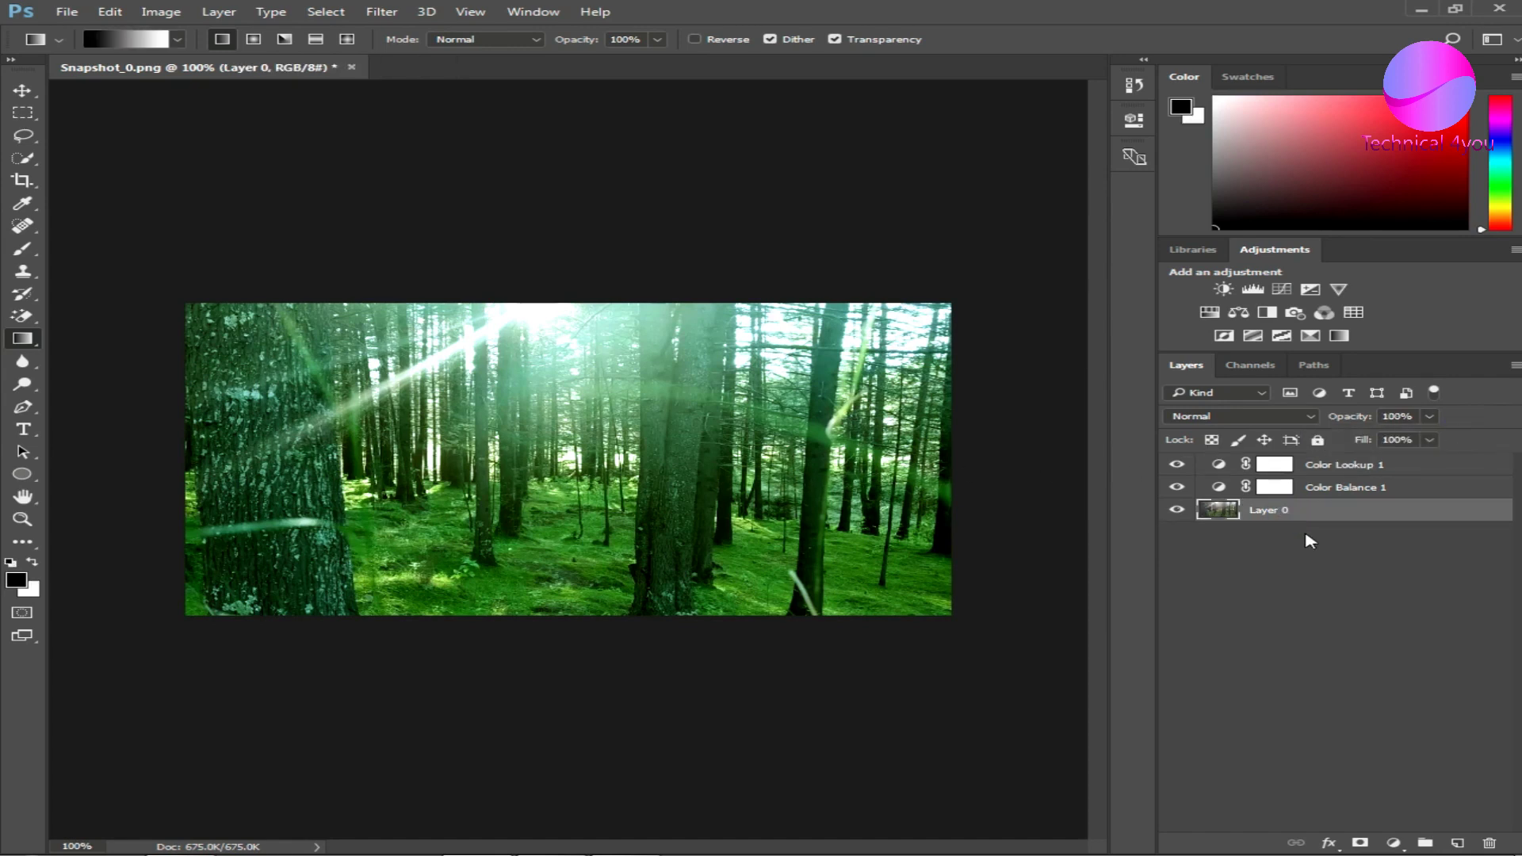
left_click(1457, 843)
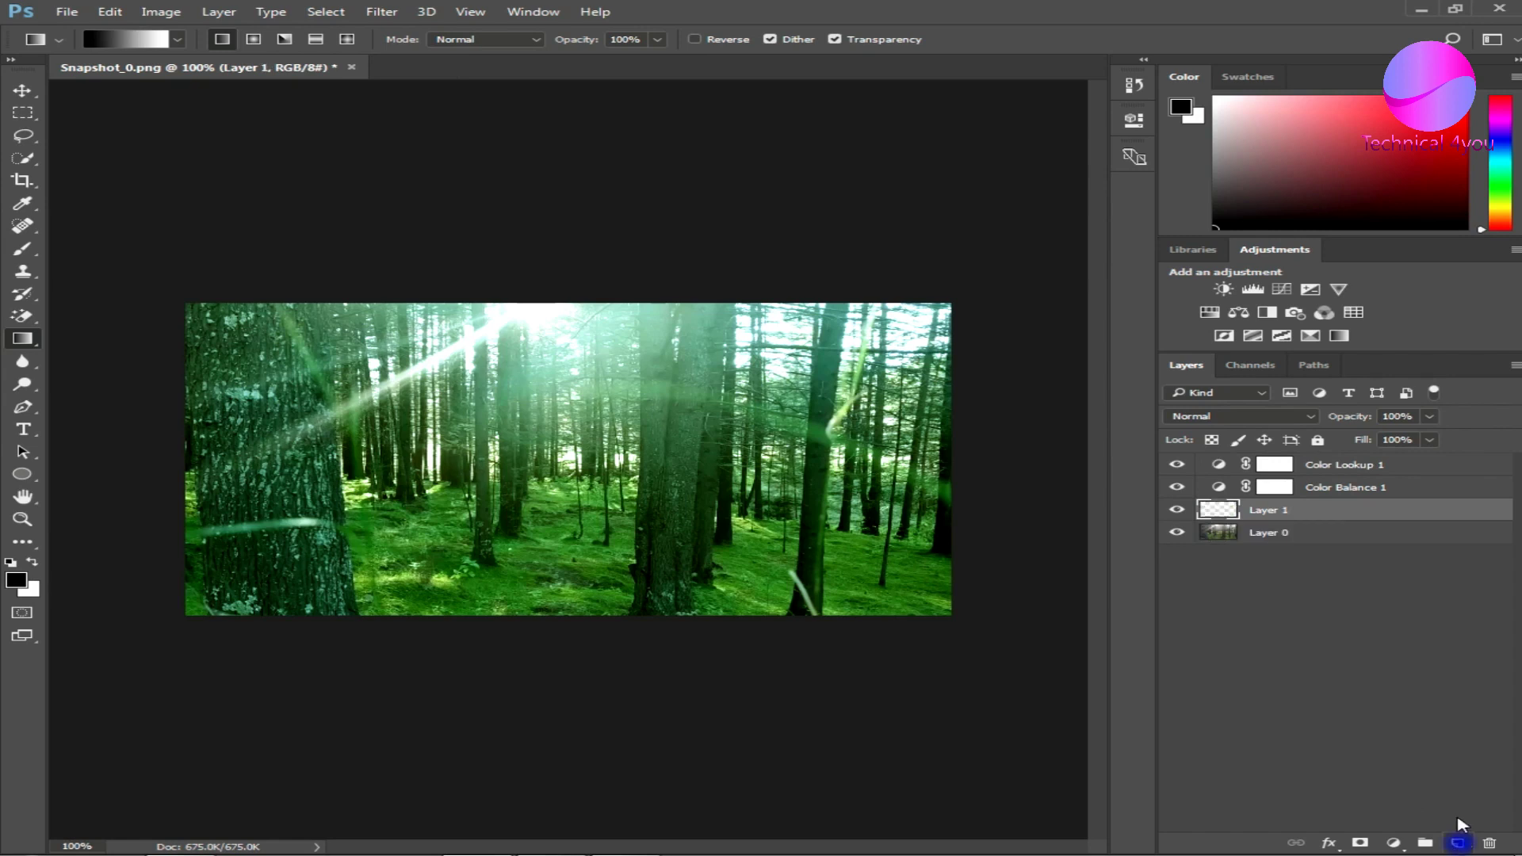
left_click_drag(1344, 513, 1344, 464)
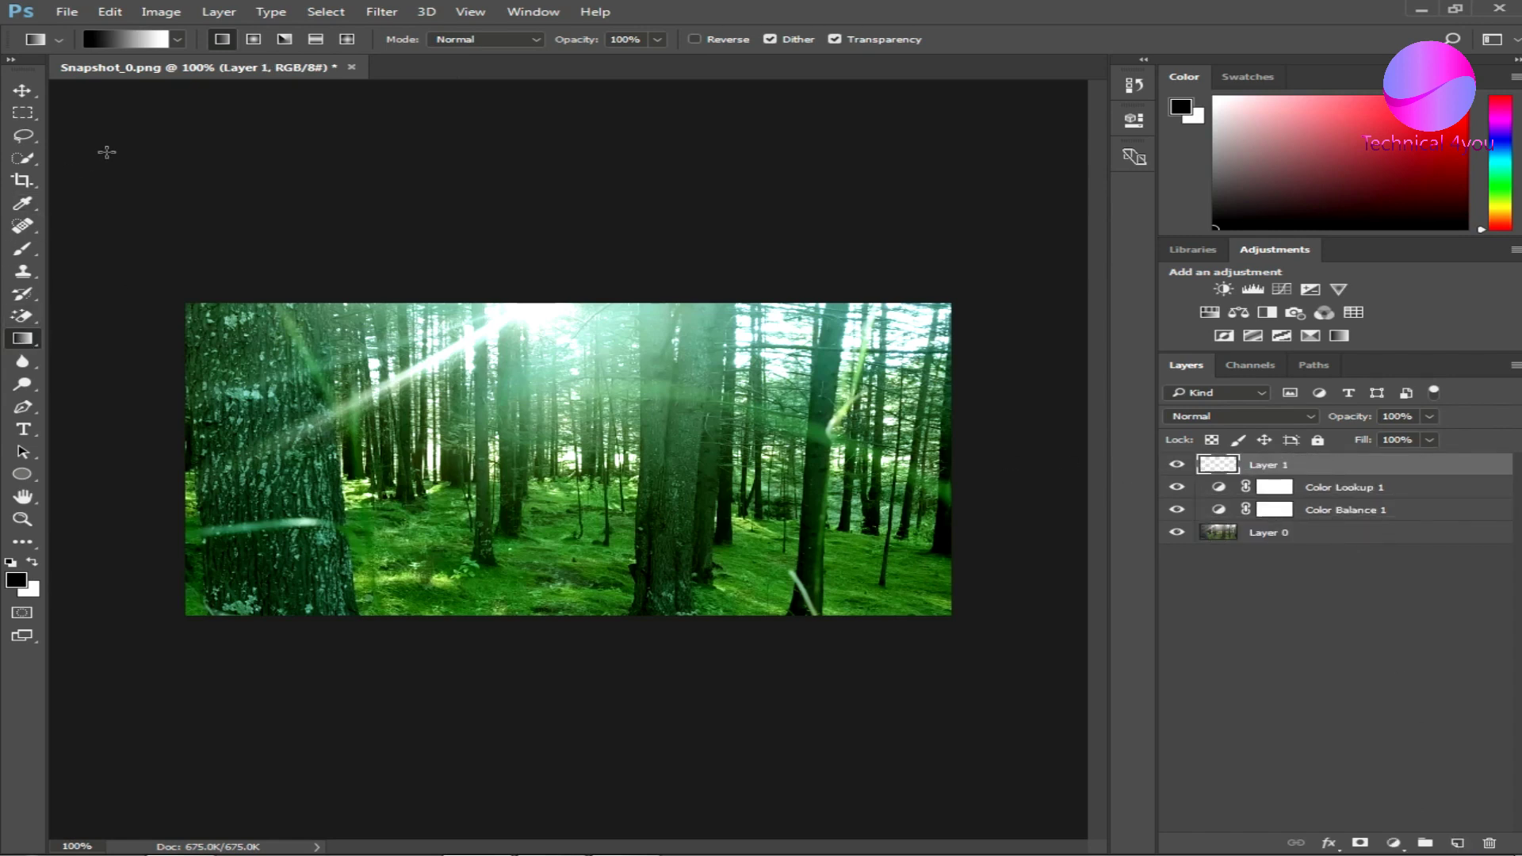
- Fill Layer 1 with a diagonal violet-to-orange gradient using the Gradient Tool preset
right_click(22, 338)
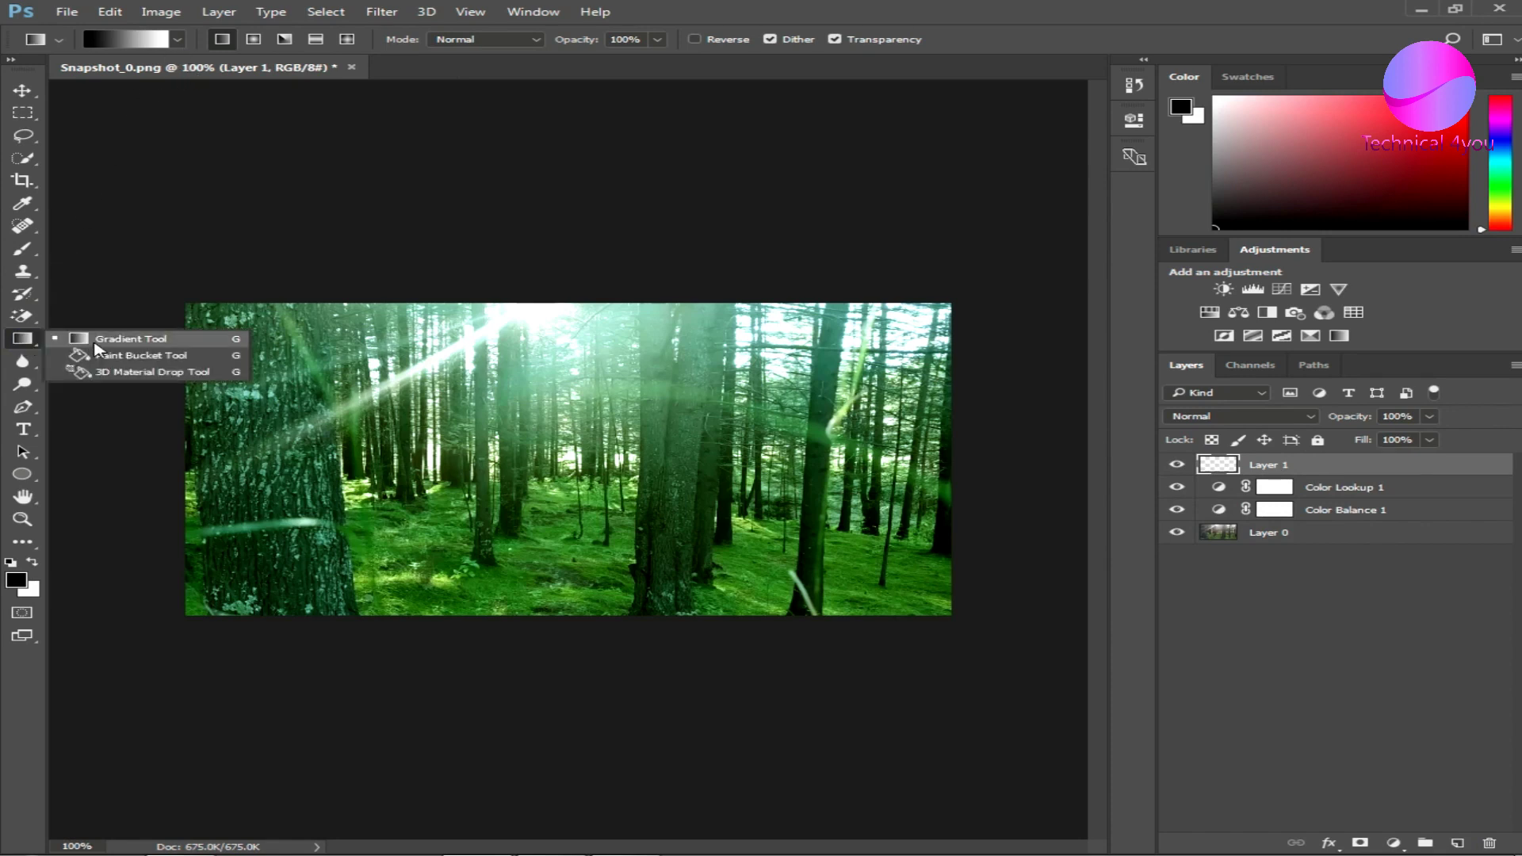
left_click(104, 341)
left_click(178, 39)
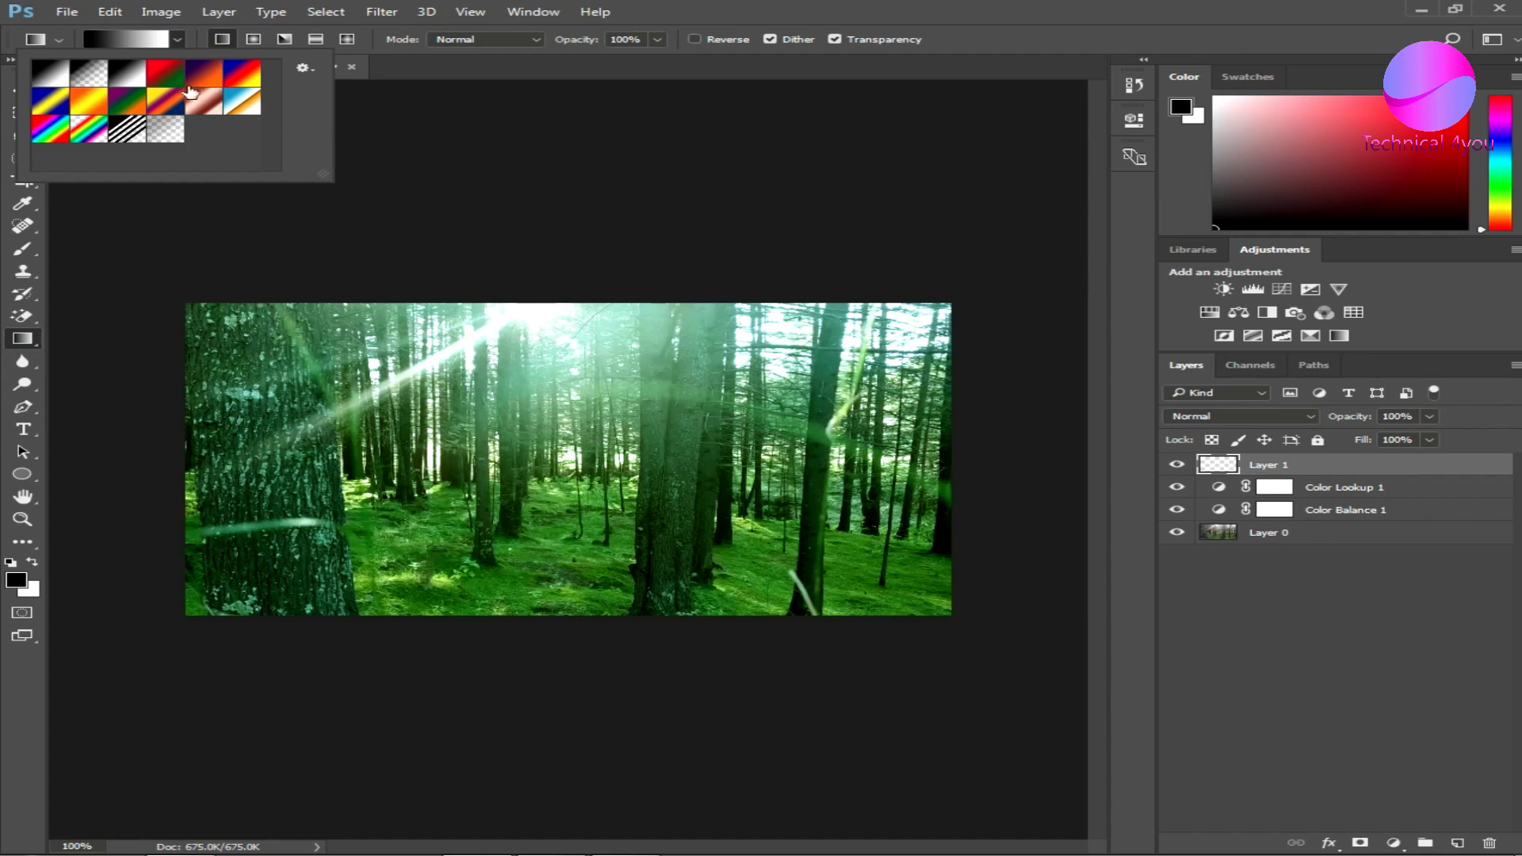
double_click(195, 79)
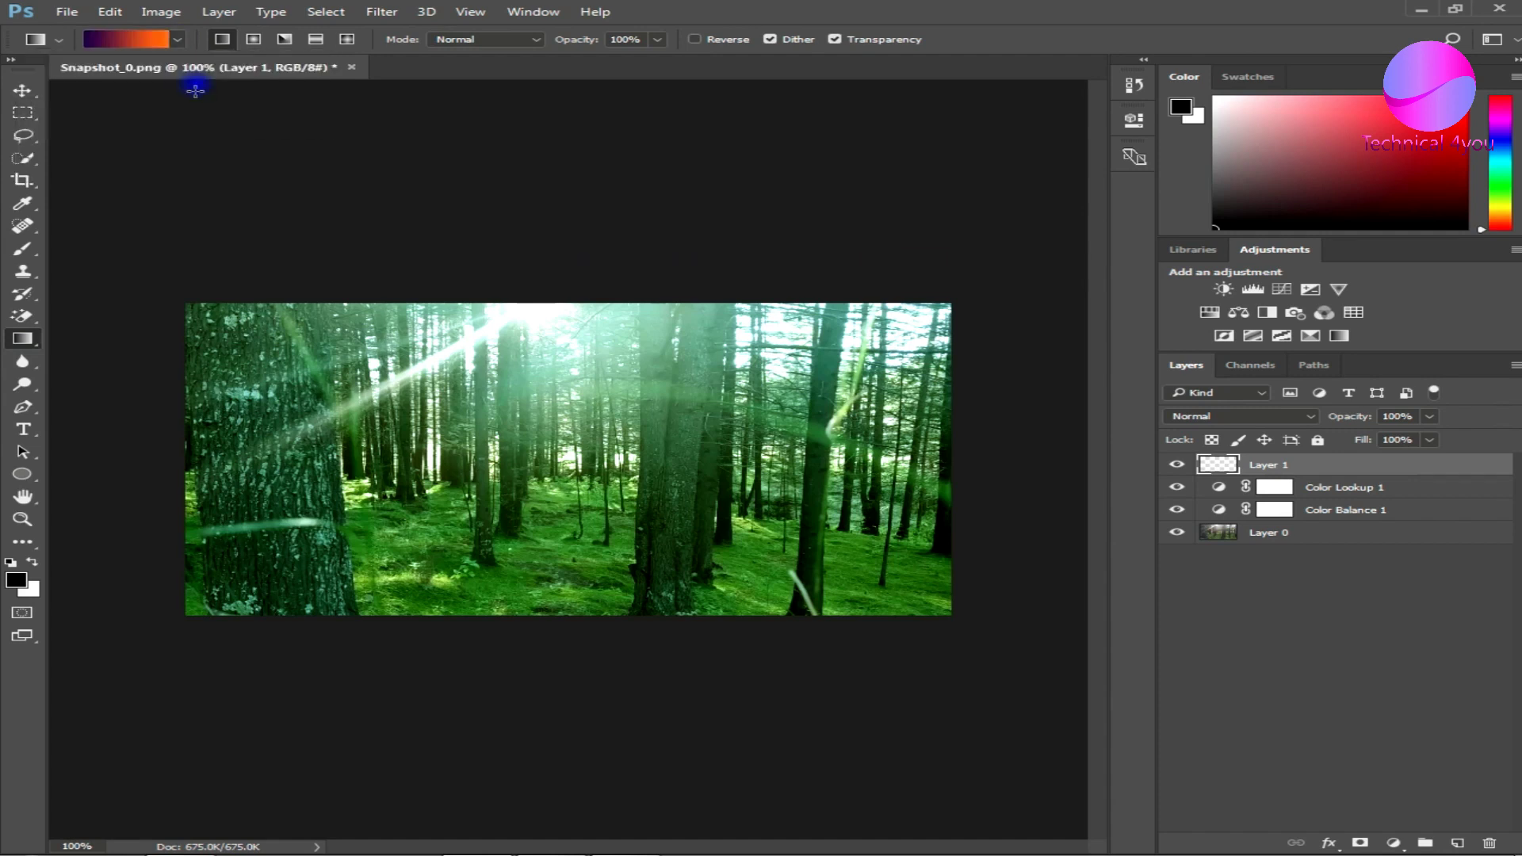
left_click_drag(169, 299, 971, 627)
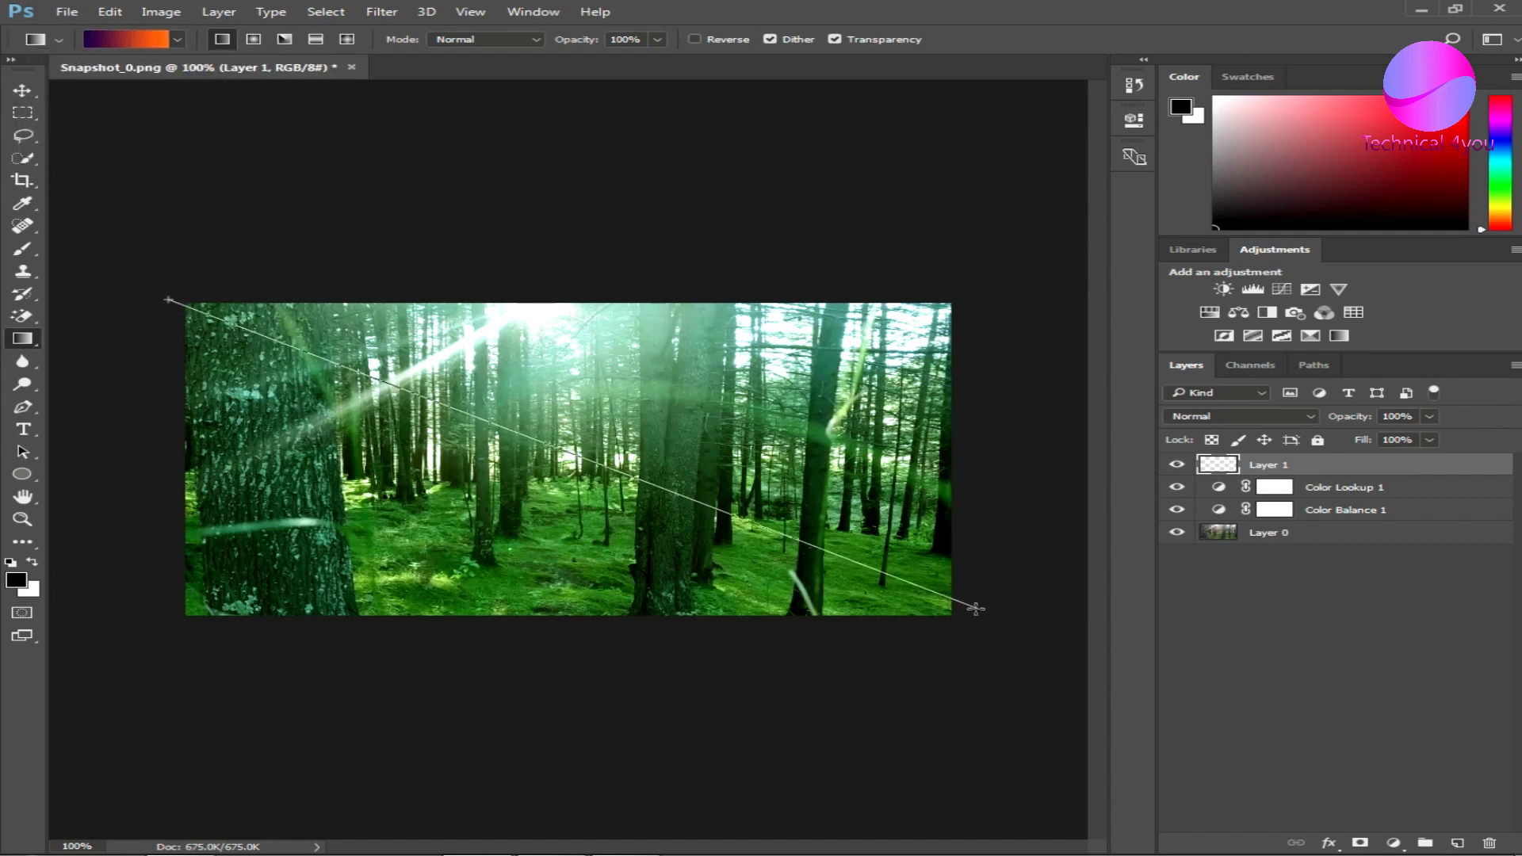
- Set Layer 1's blend mode to Soft Light and its opacity to 54%
left_click(1213, 417)
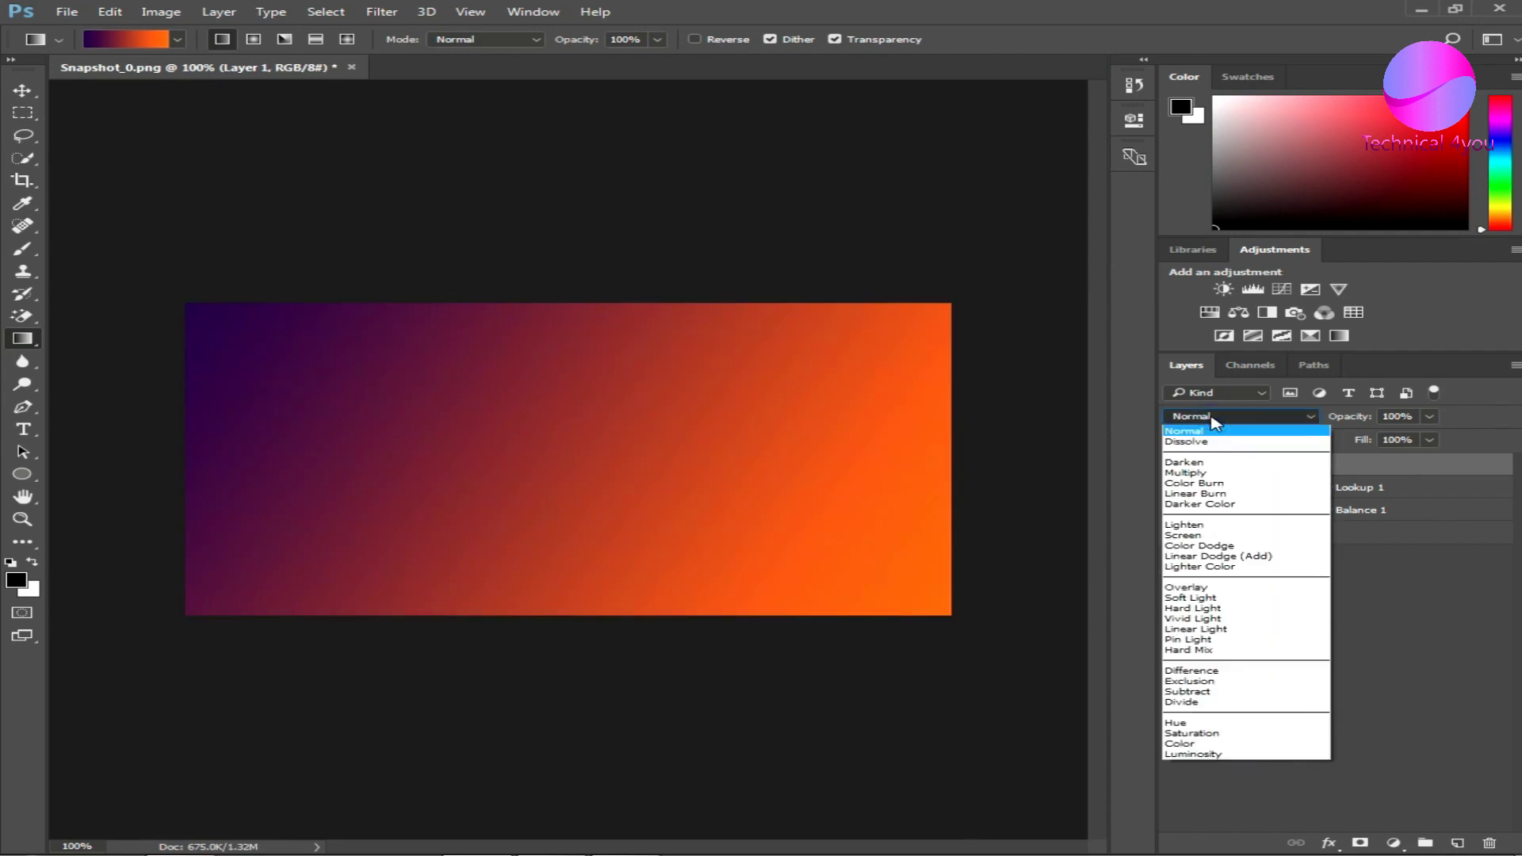
left_click(1196, 598)
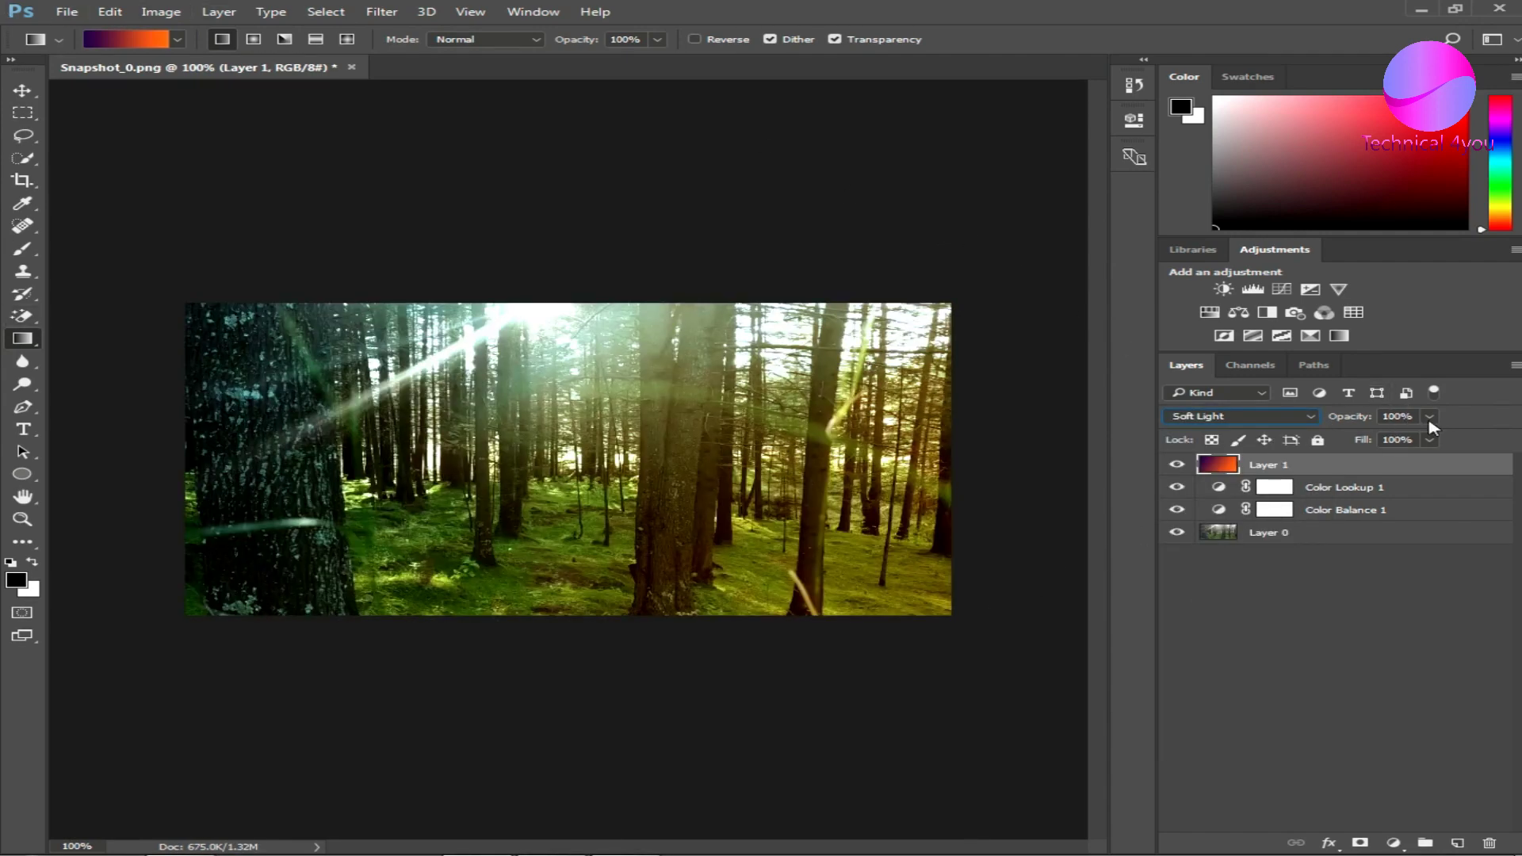
left_click(1429, 416)
left_click_drag(1428, 441, 1383, 450)
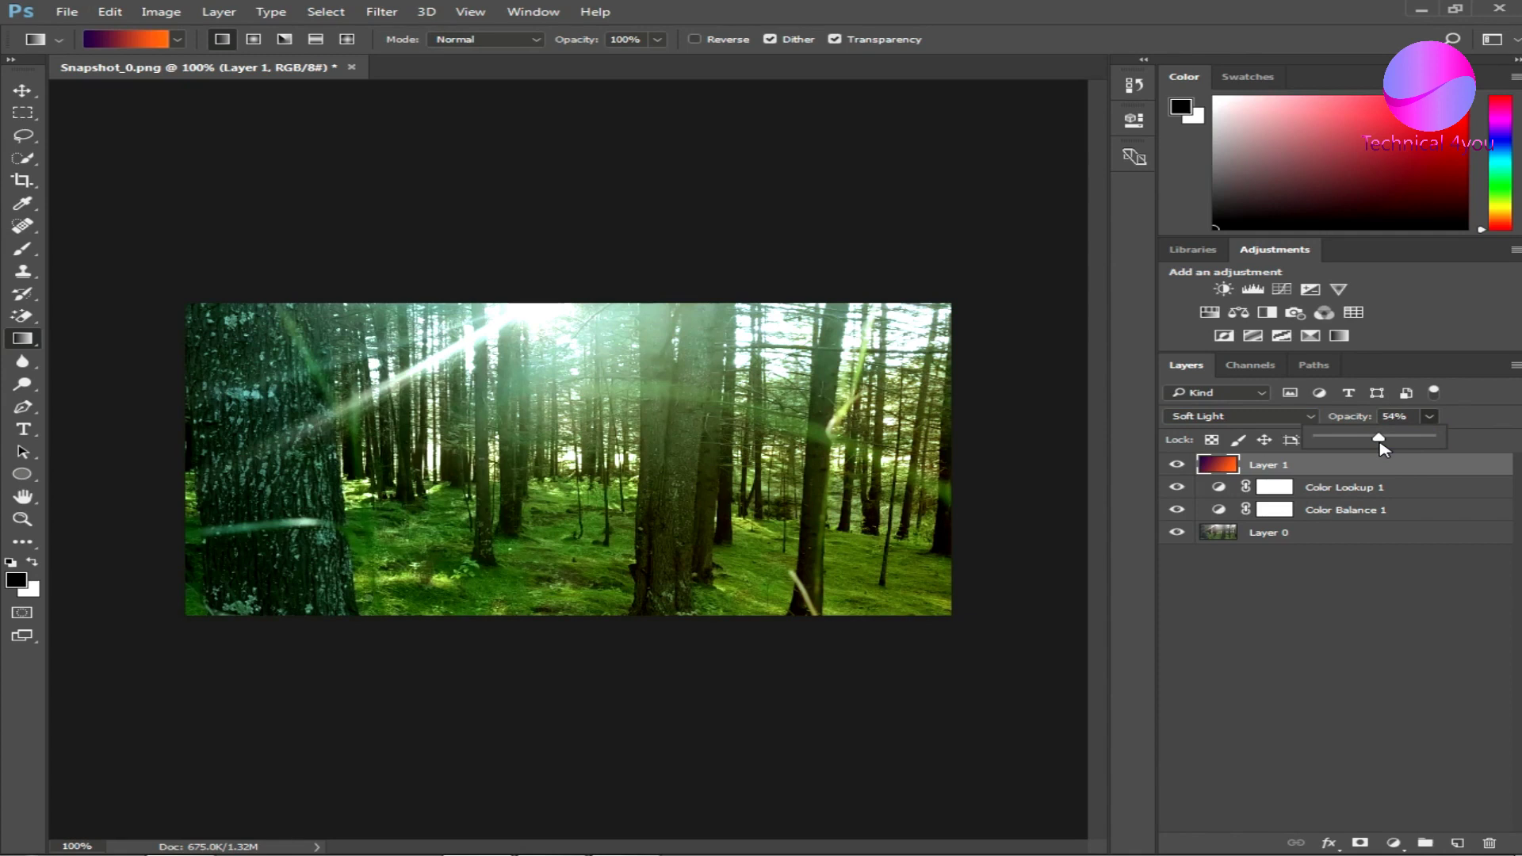
left_click(1320, 461)
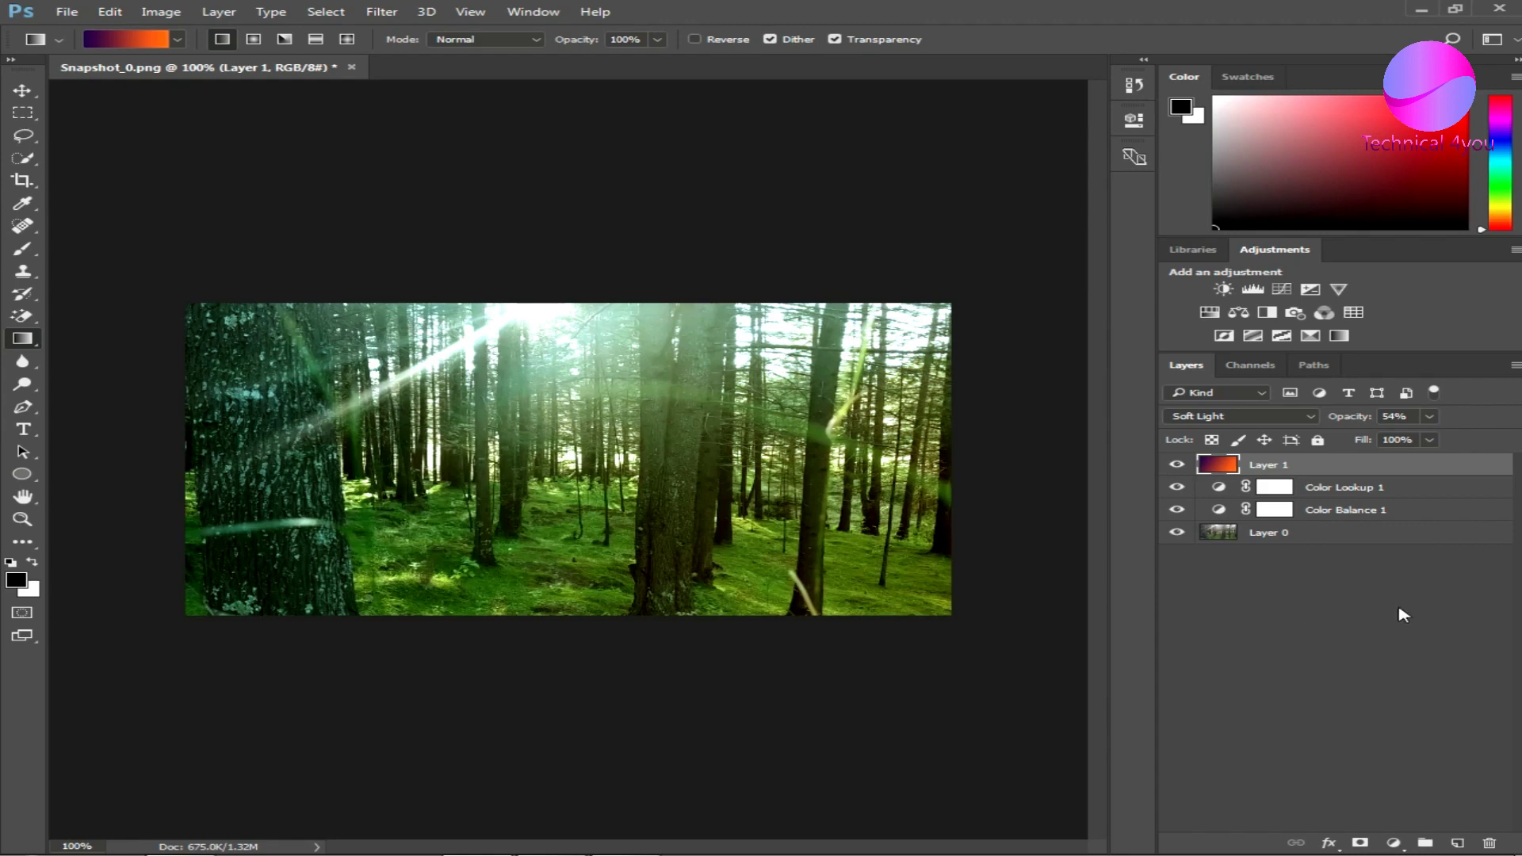
left_click(1286, 536)
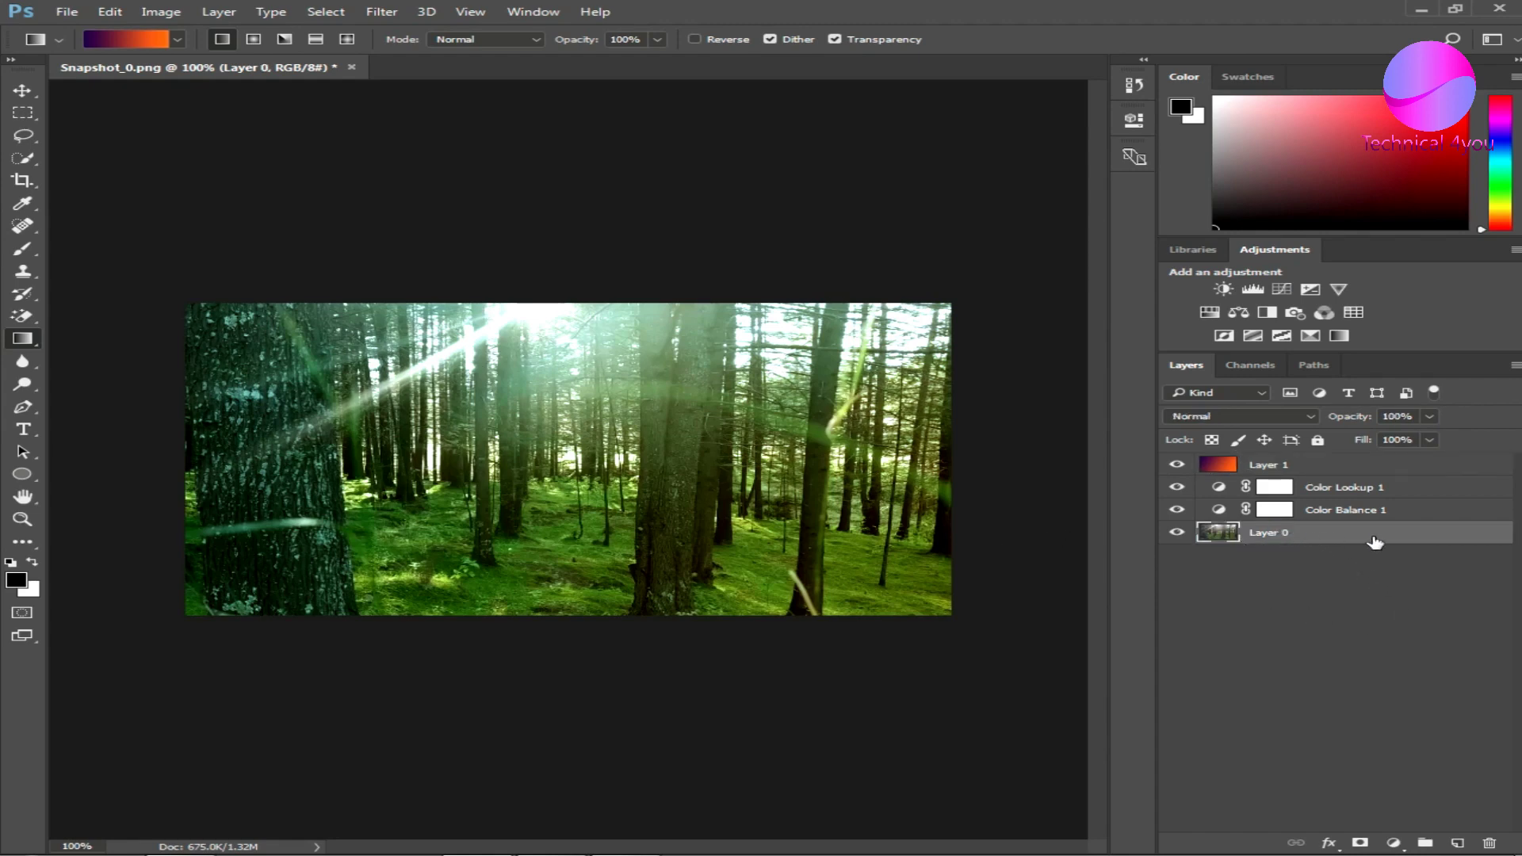
left_click(78, 17)
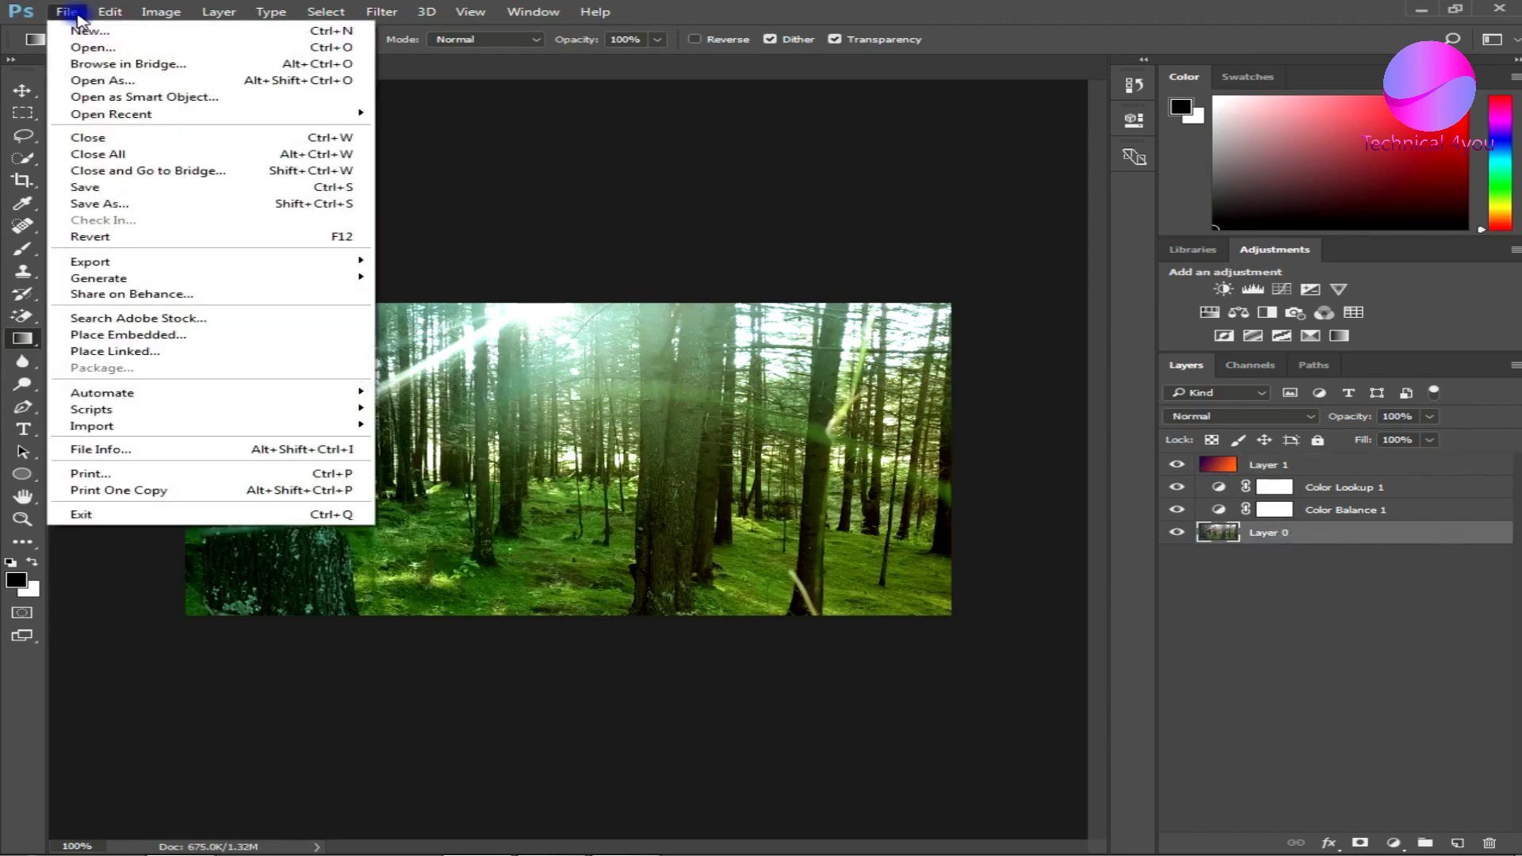
mouse_move(178, 262)
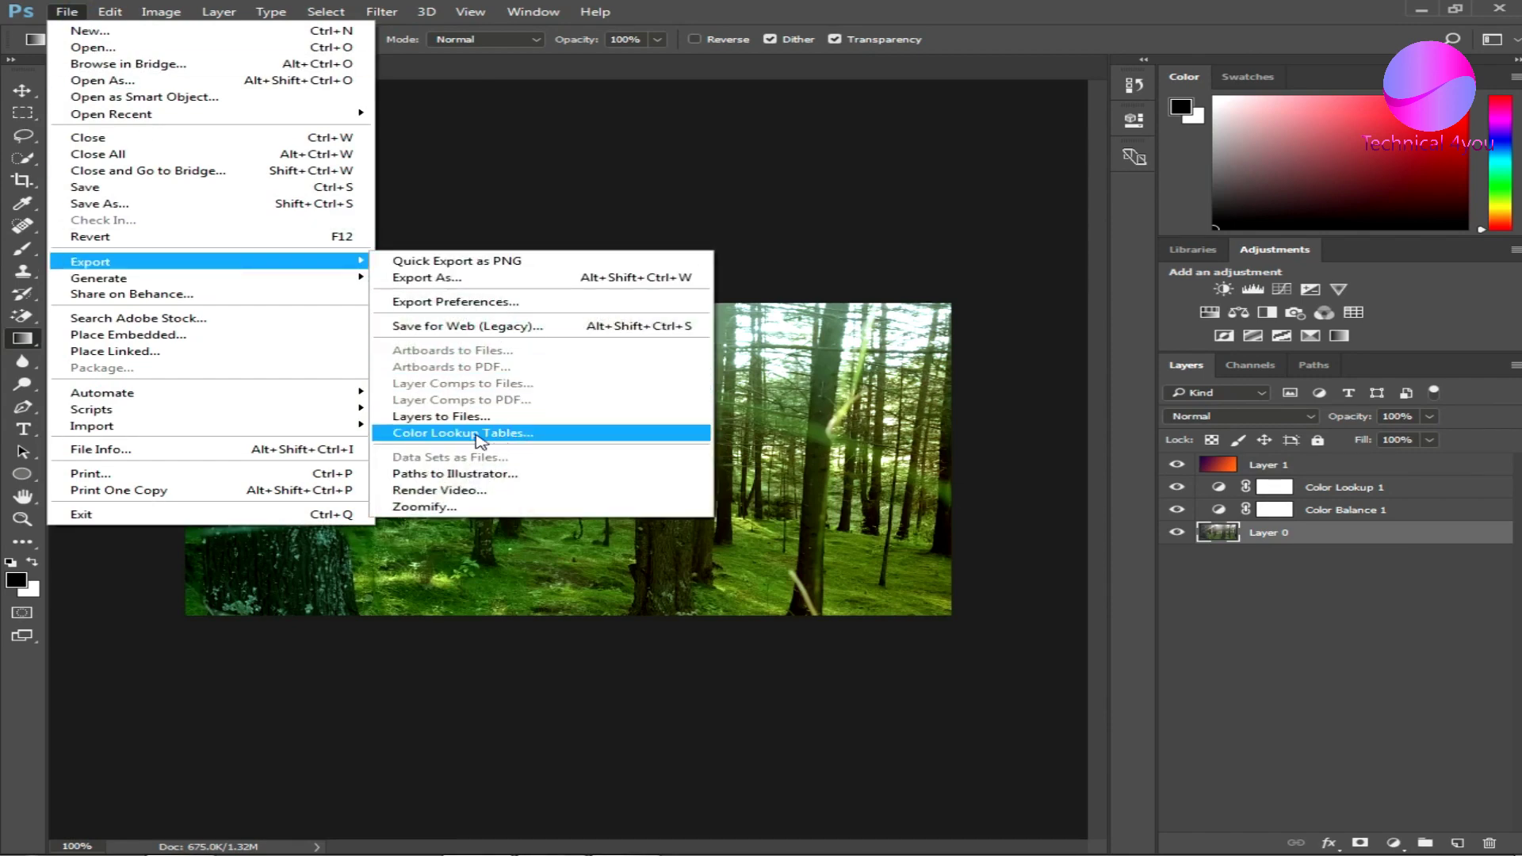
left_click(544, 449)
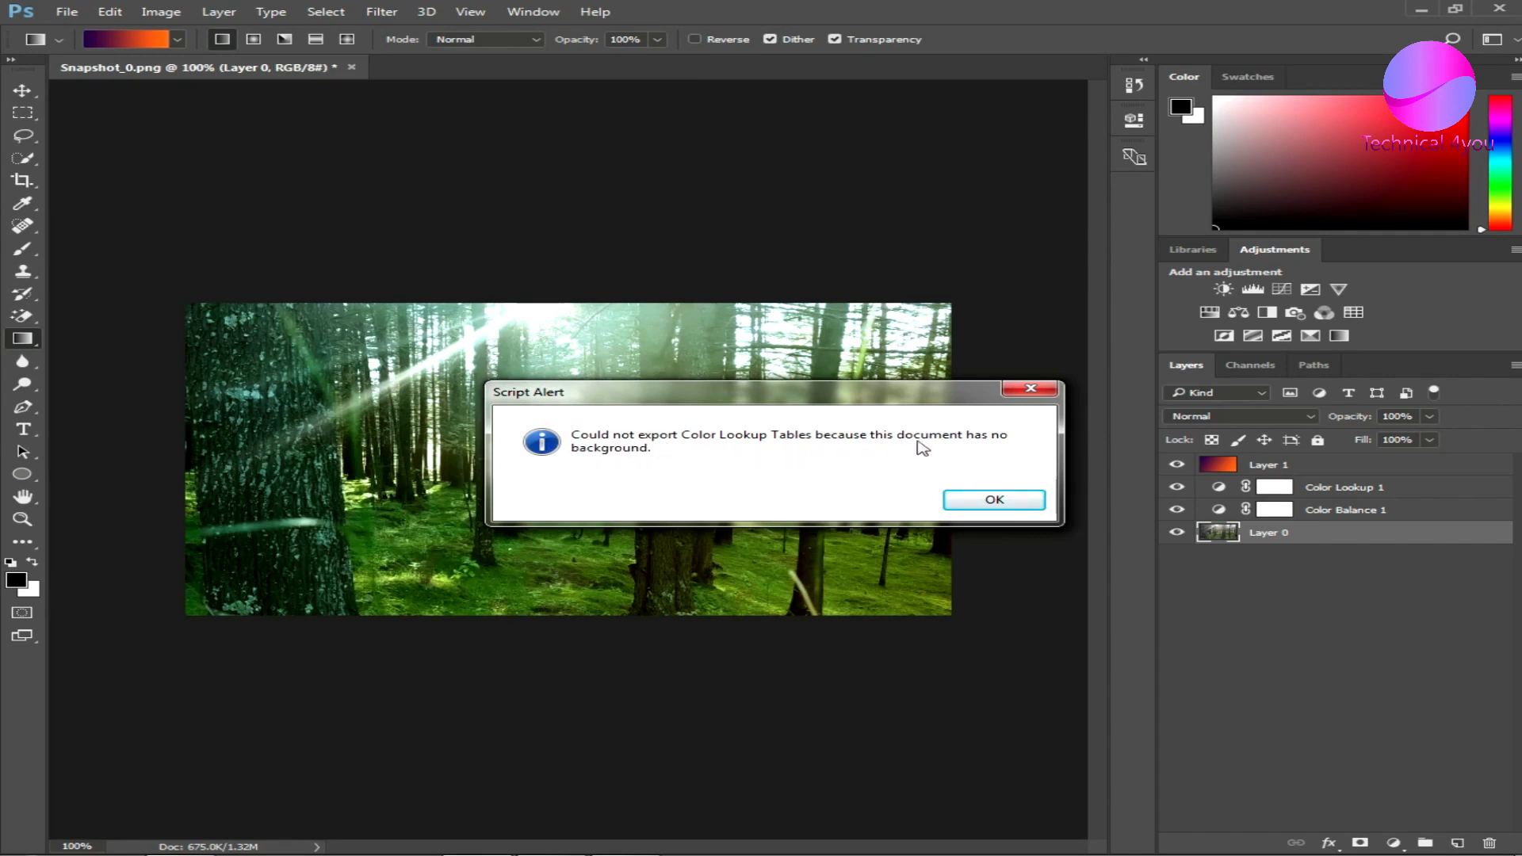
left_click(963, 501)
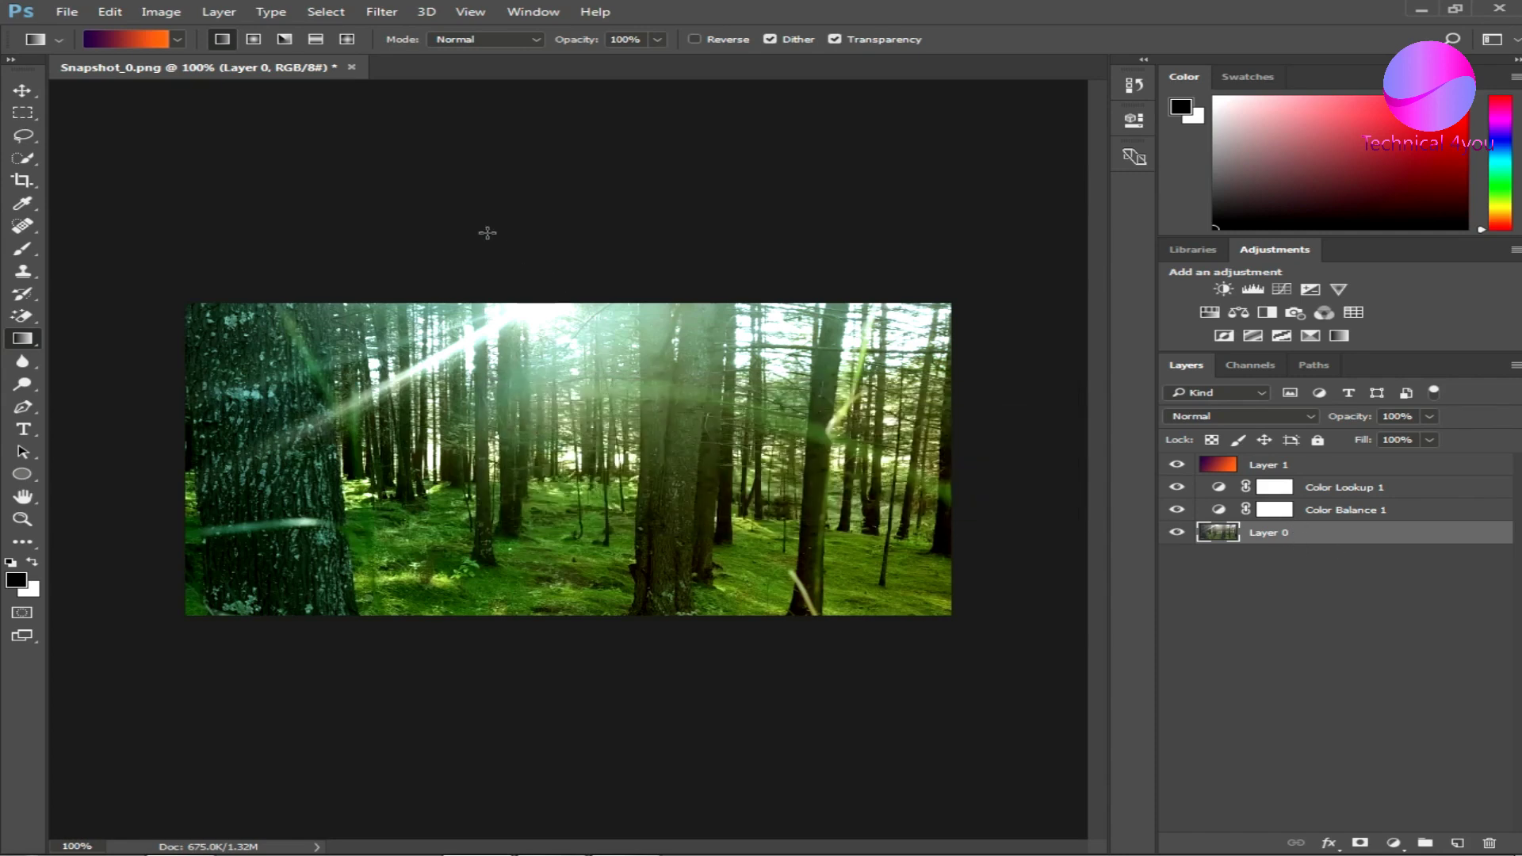
- Convert Layer 0 into a locked Background layer with Layer > New > Background from Layer
left_click(220, 13)
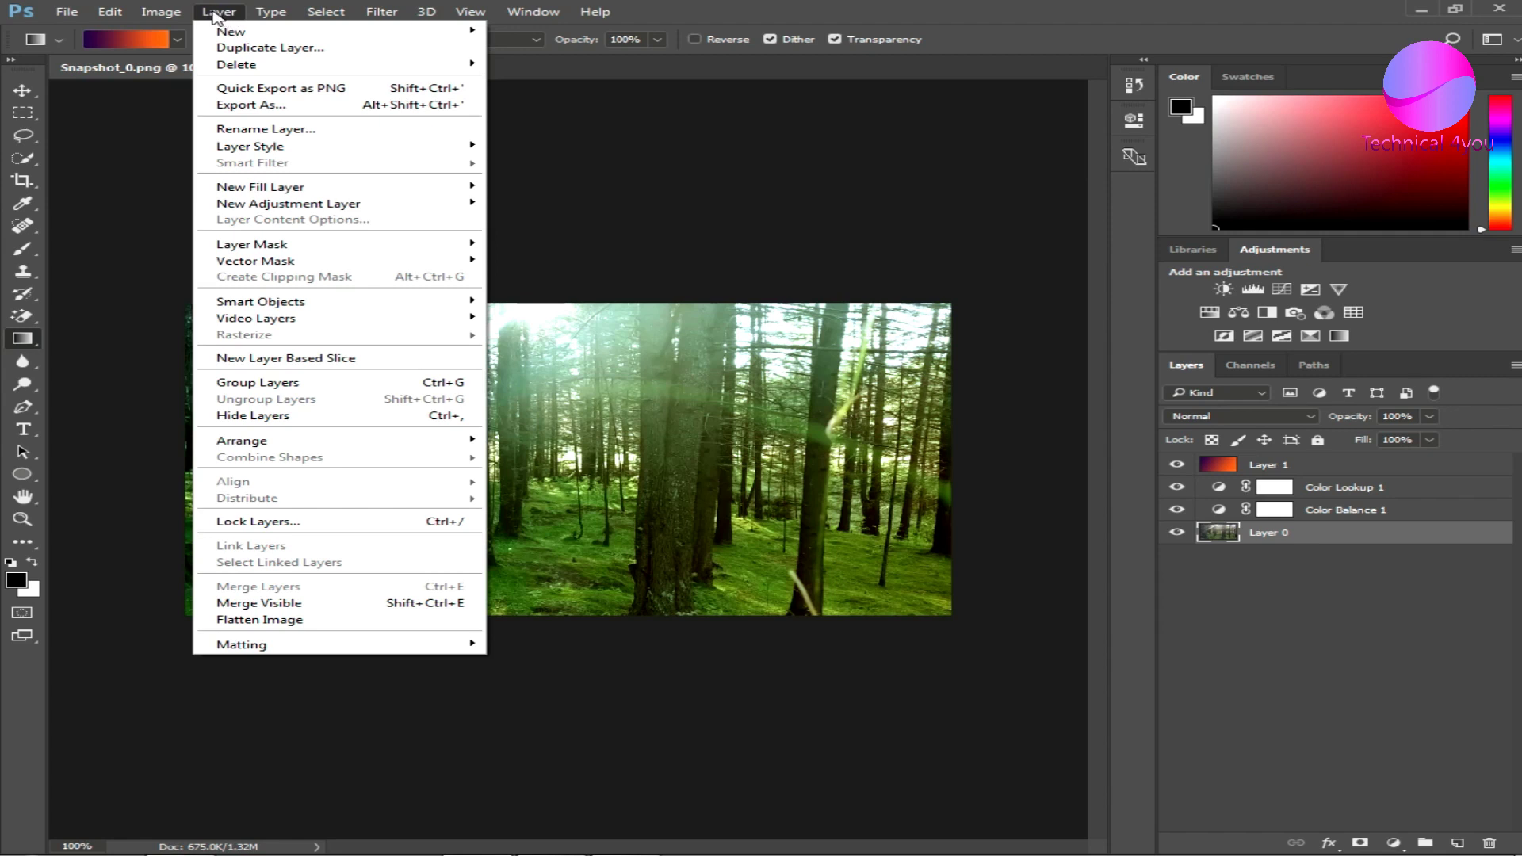
mouse_move(231, 31)
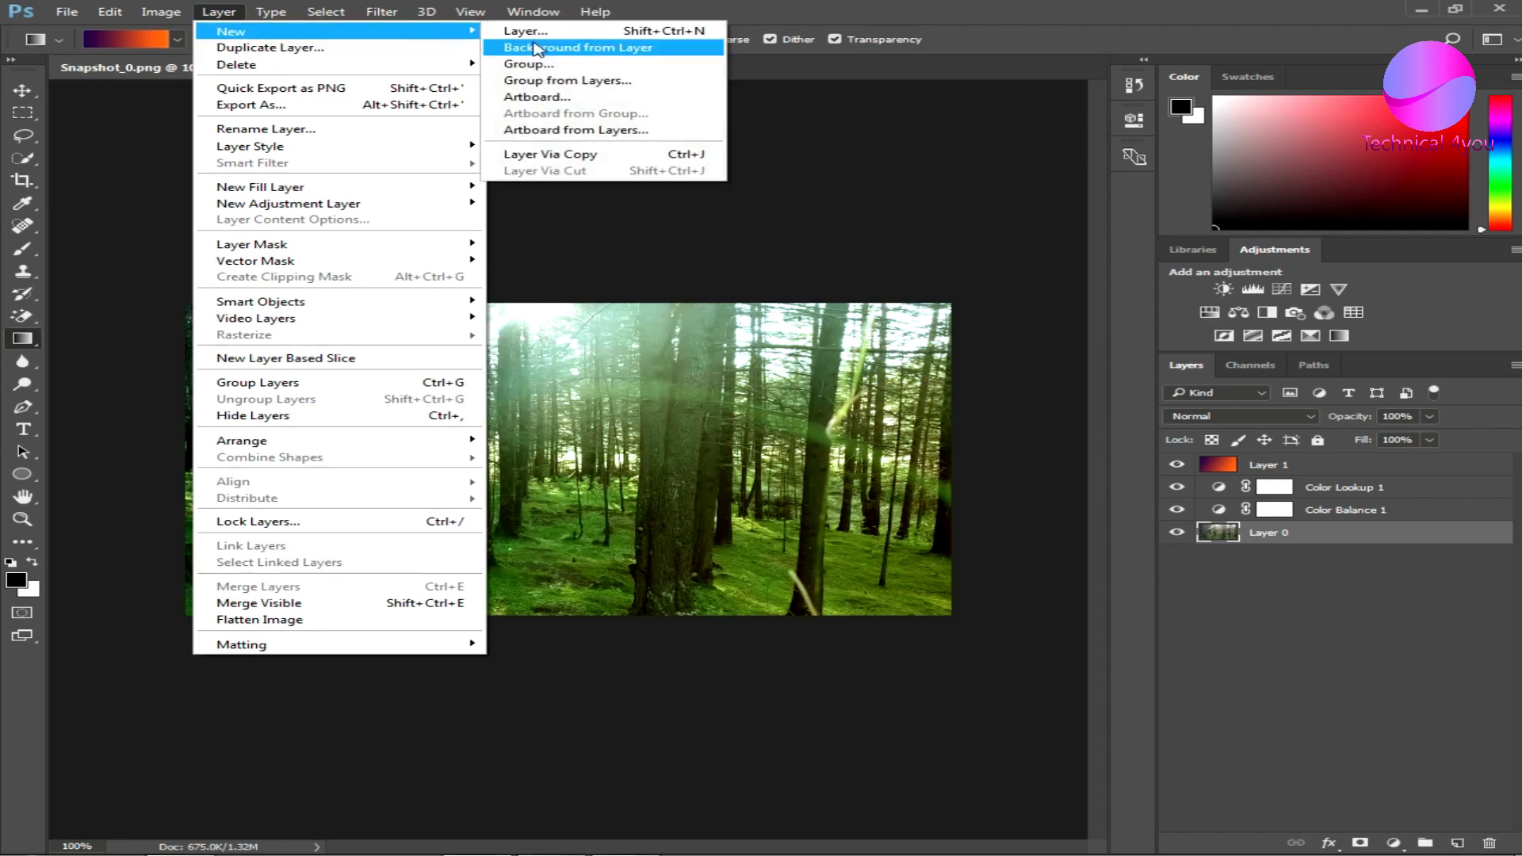
left_click(623, 52)
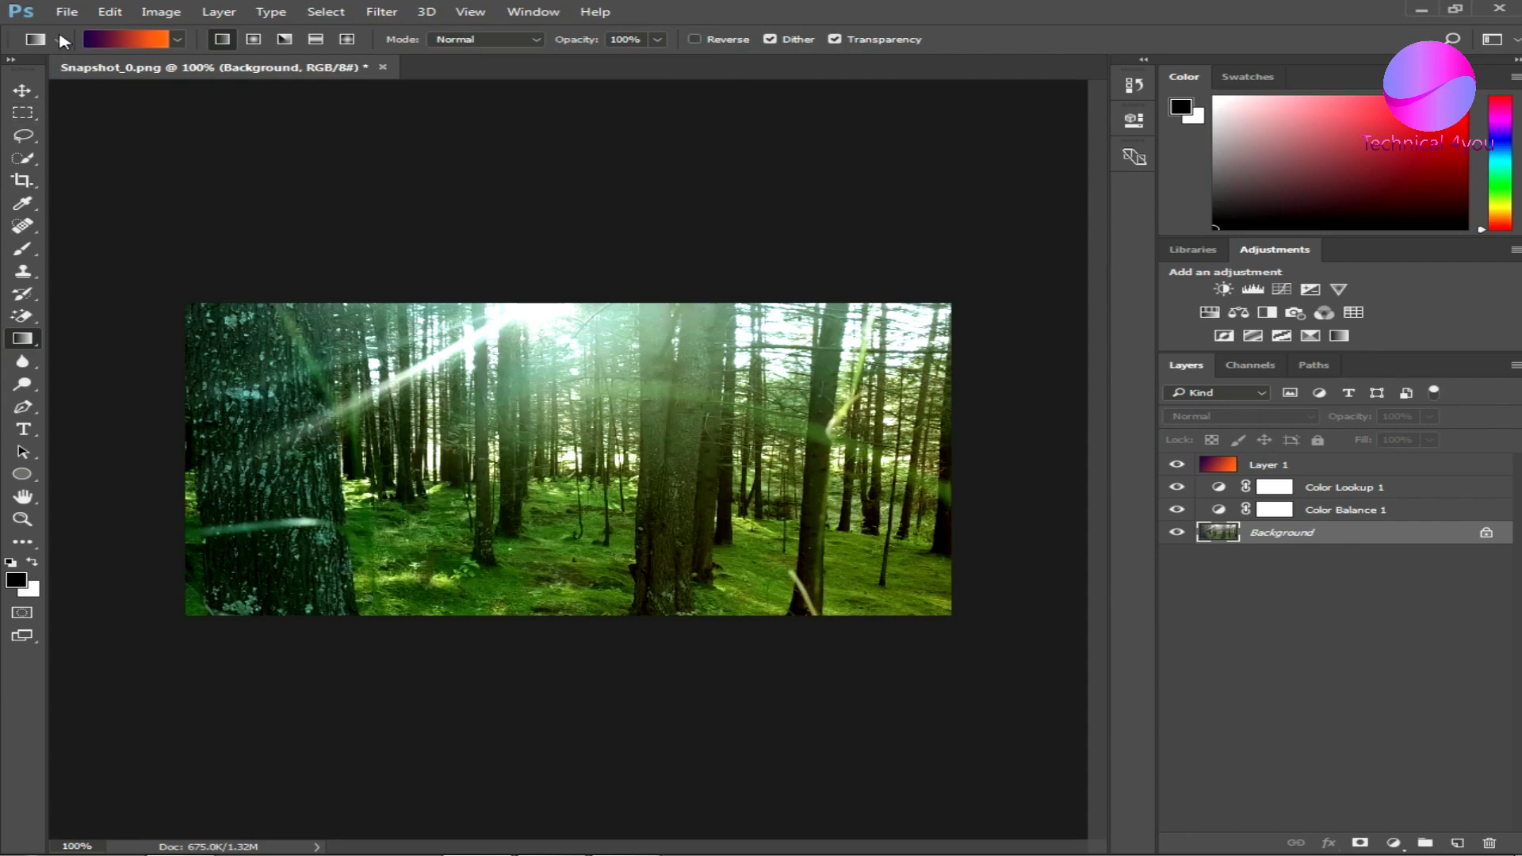
left_click(67, 12)
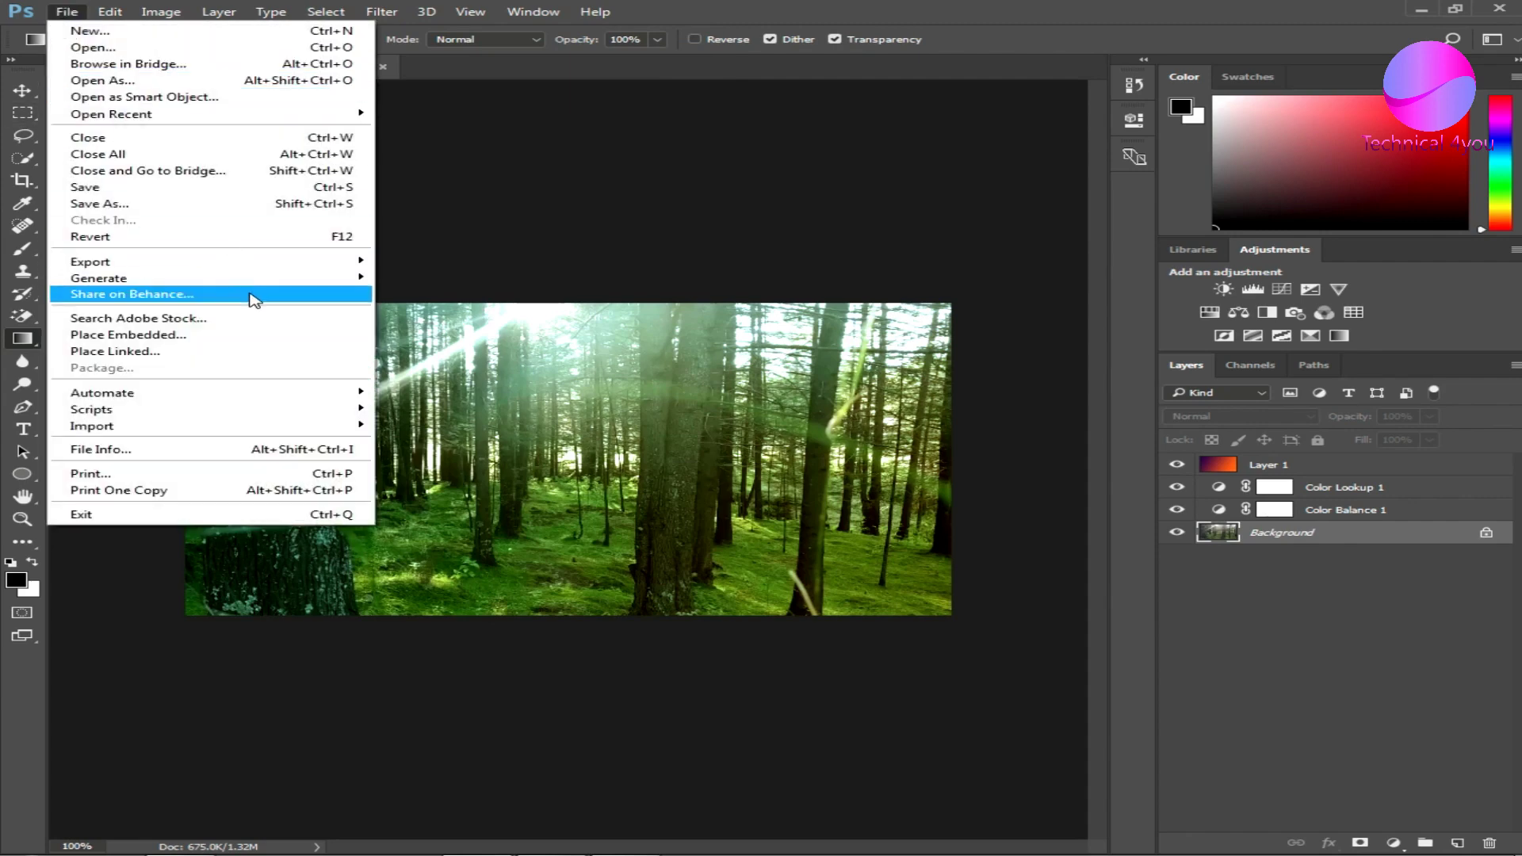
mouse_move(91, 260)
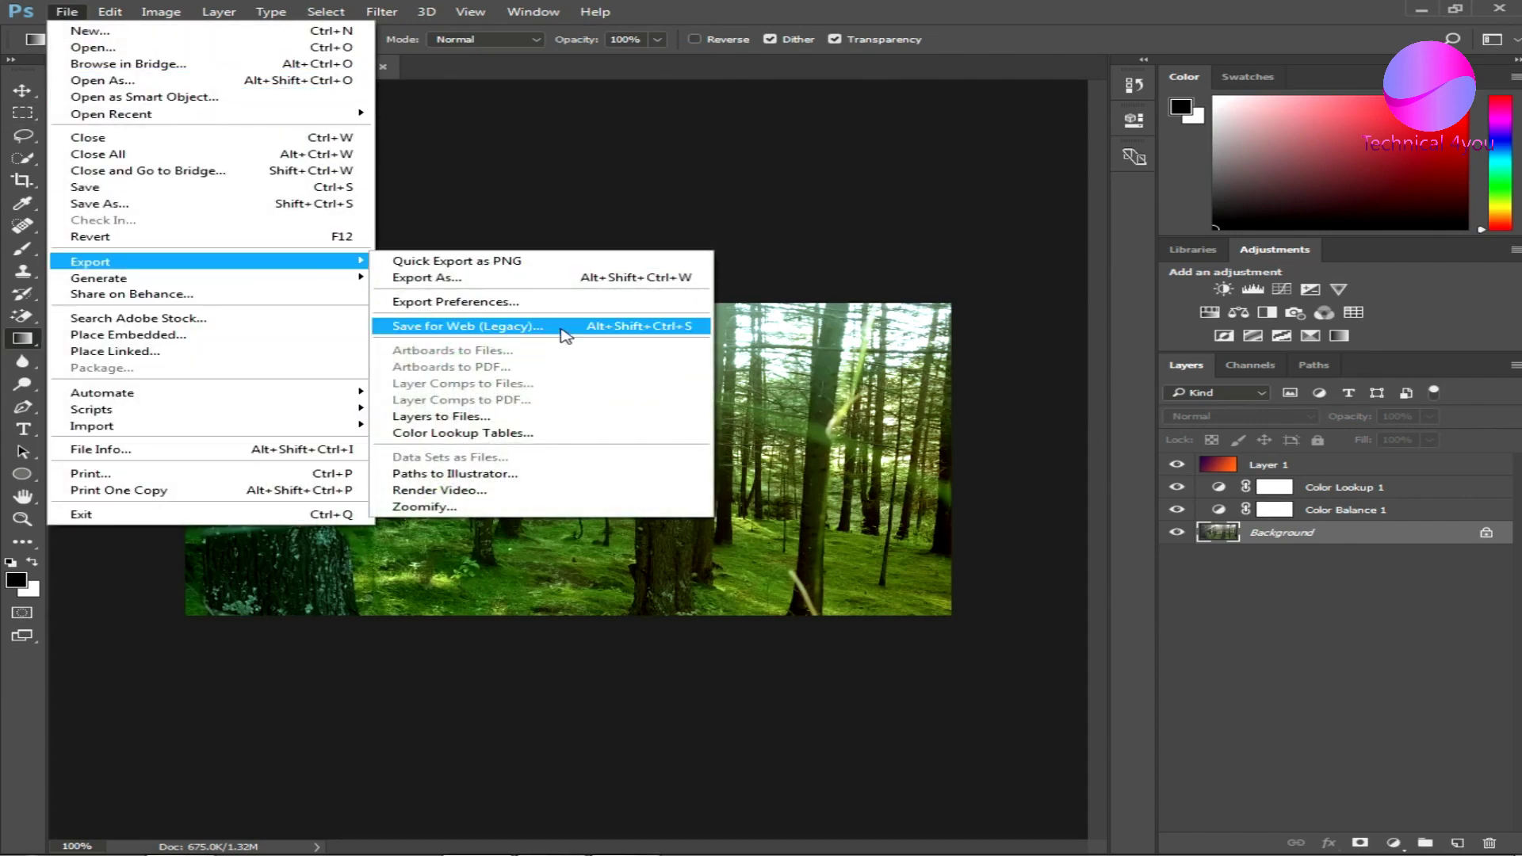
- Export Color Lookup Tables at Medium quality with only the CUBE format ticked
left_click(509, 437)
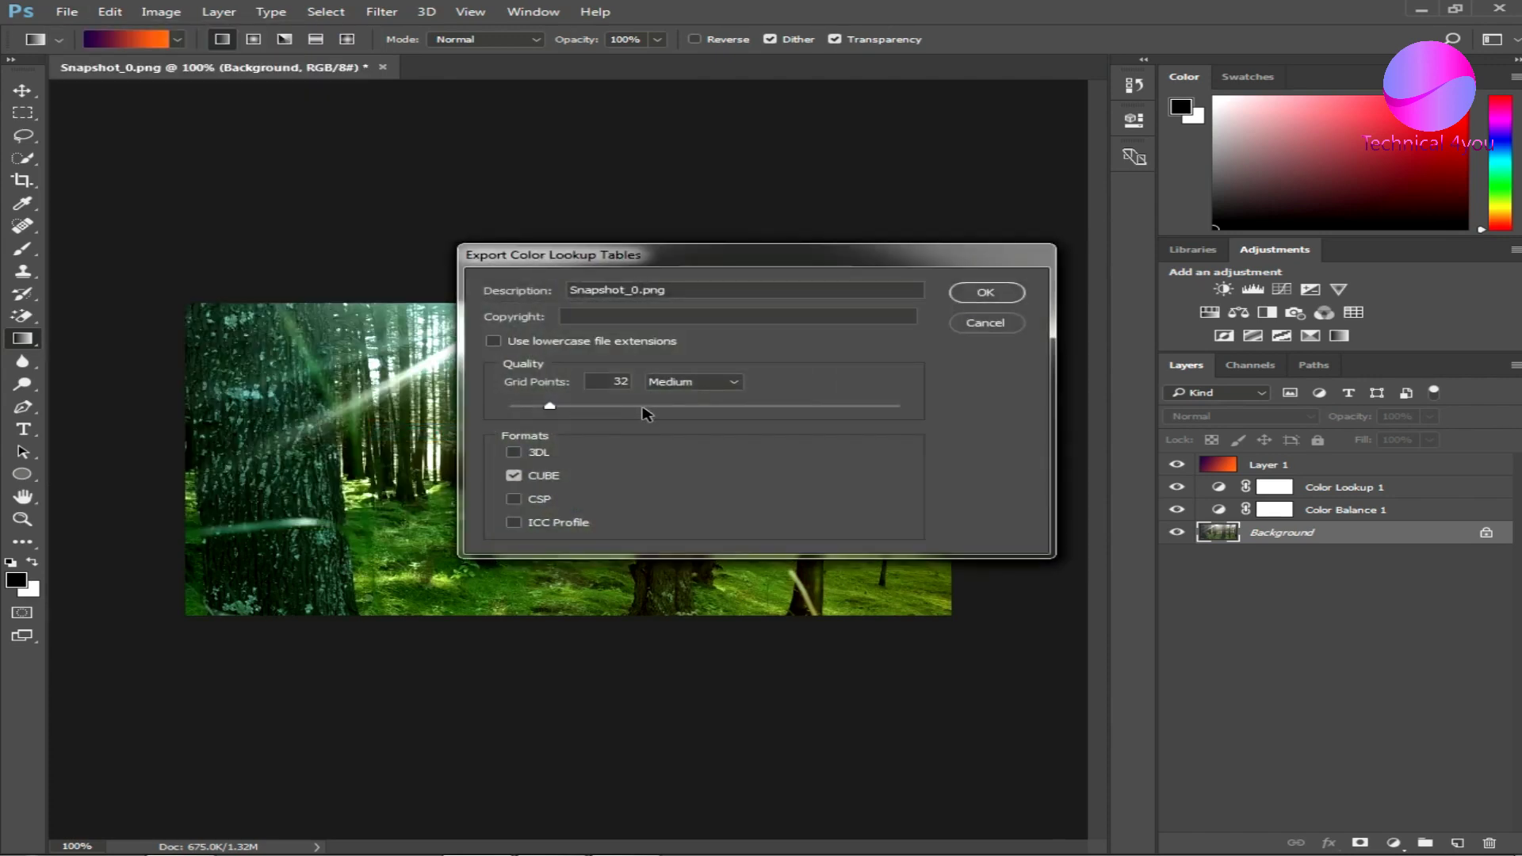
left_click(689, 383)
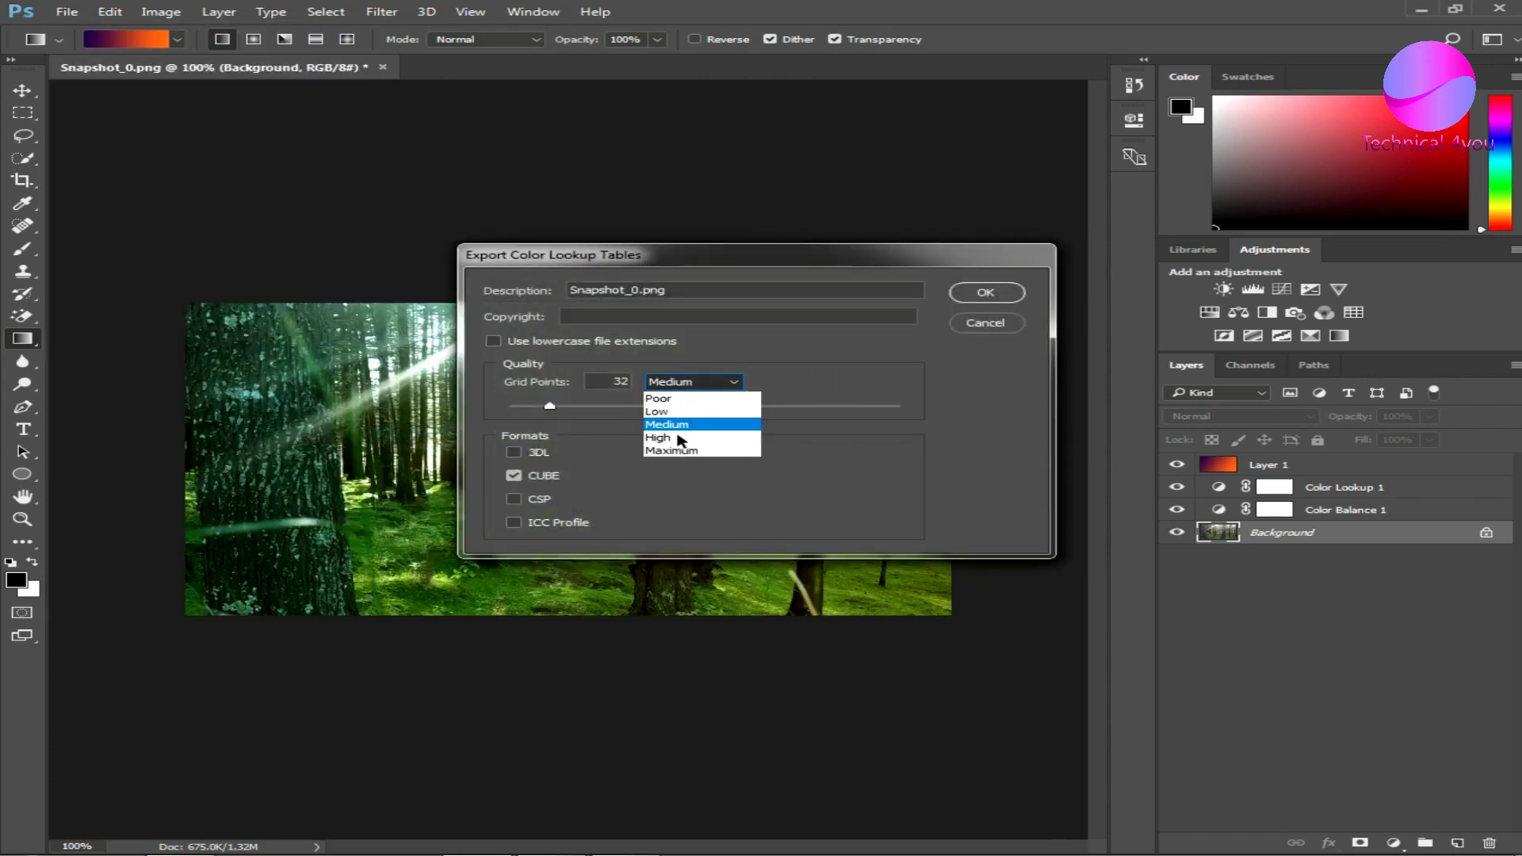
left_click(682, 430)
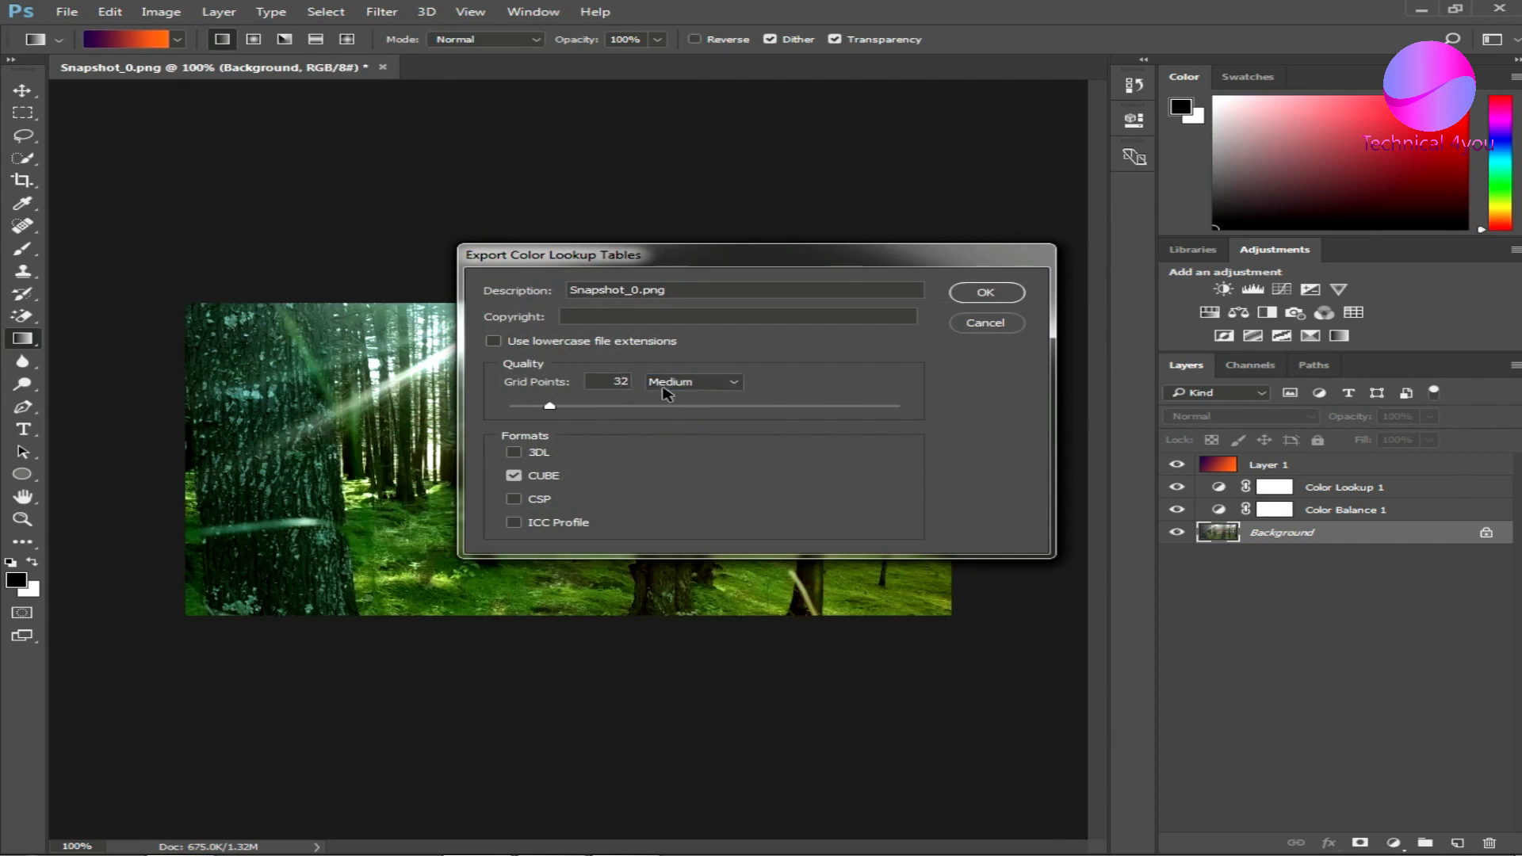
left_click(665, 387)
left_click(679, 478)
left_click(516, 453)
left_click(513, 499)
left_click(515, 523)
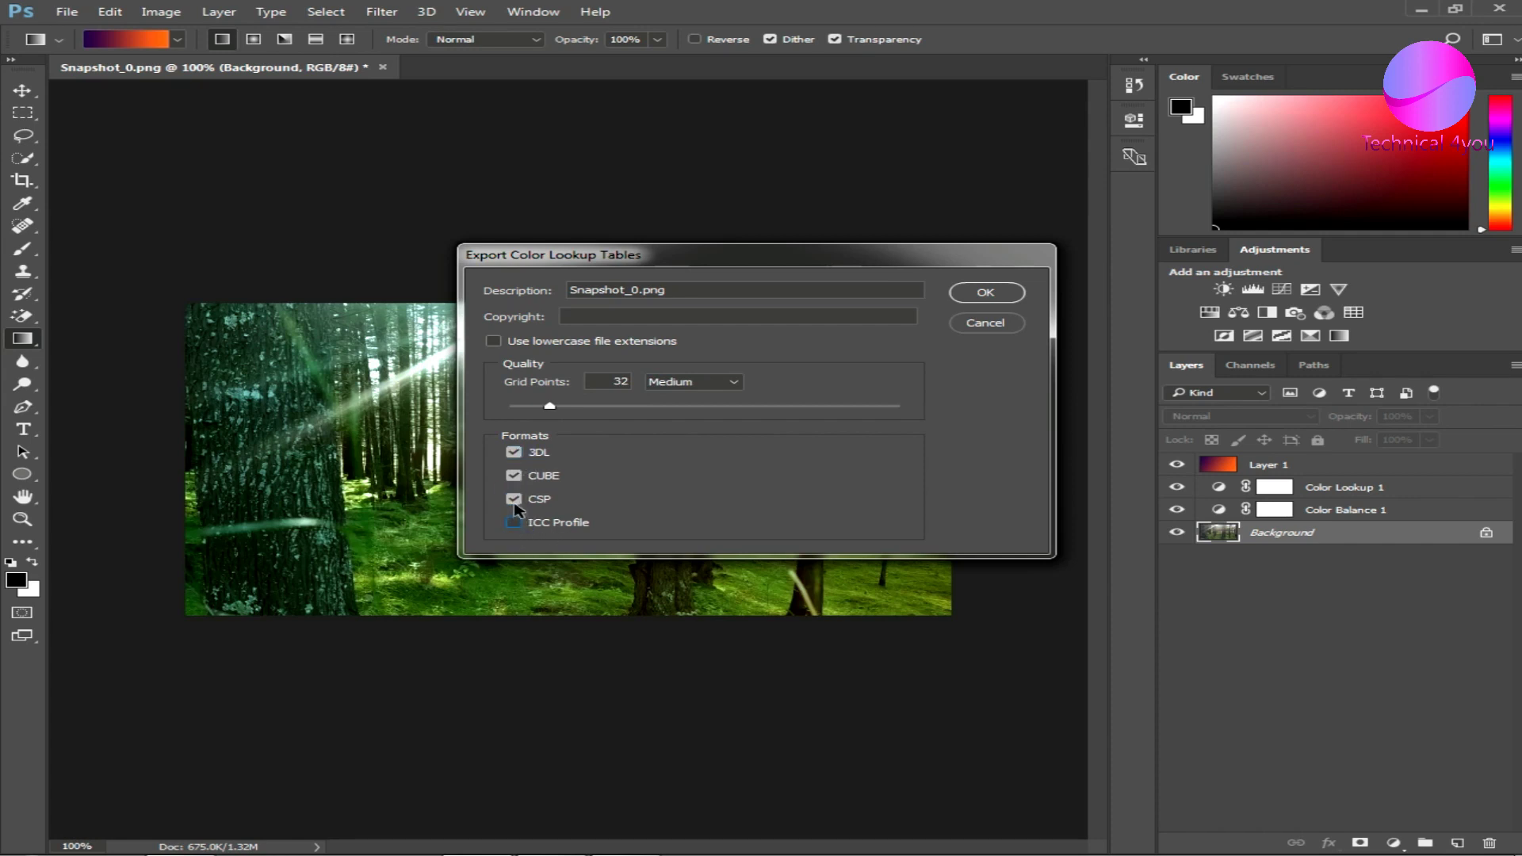
left_click(516, 454)
left_click_drag(682, 305, 492, 328)
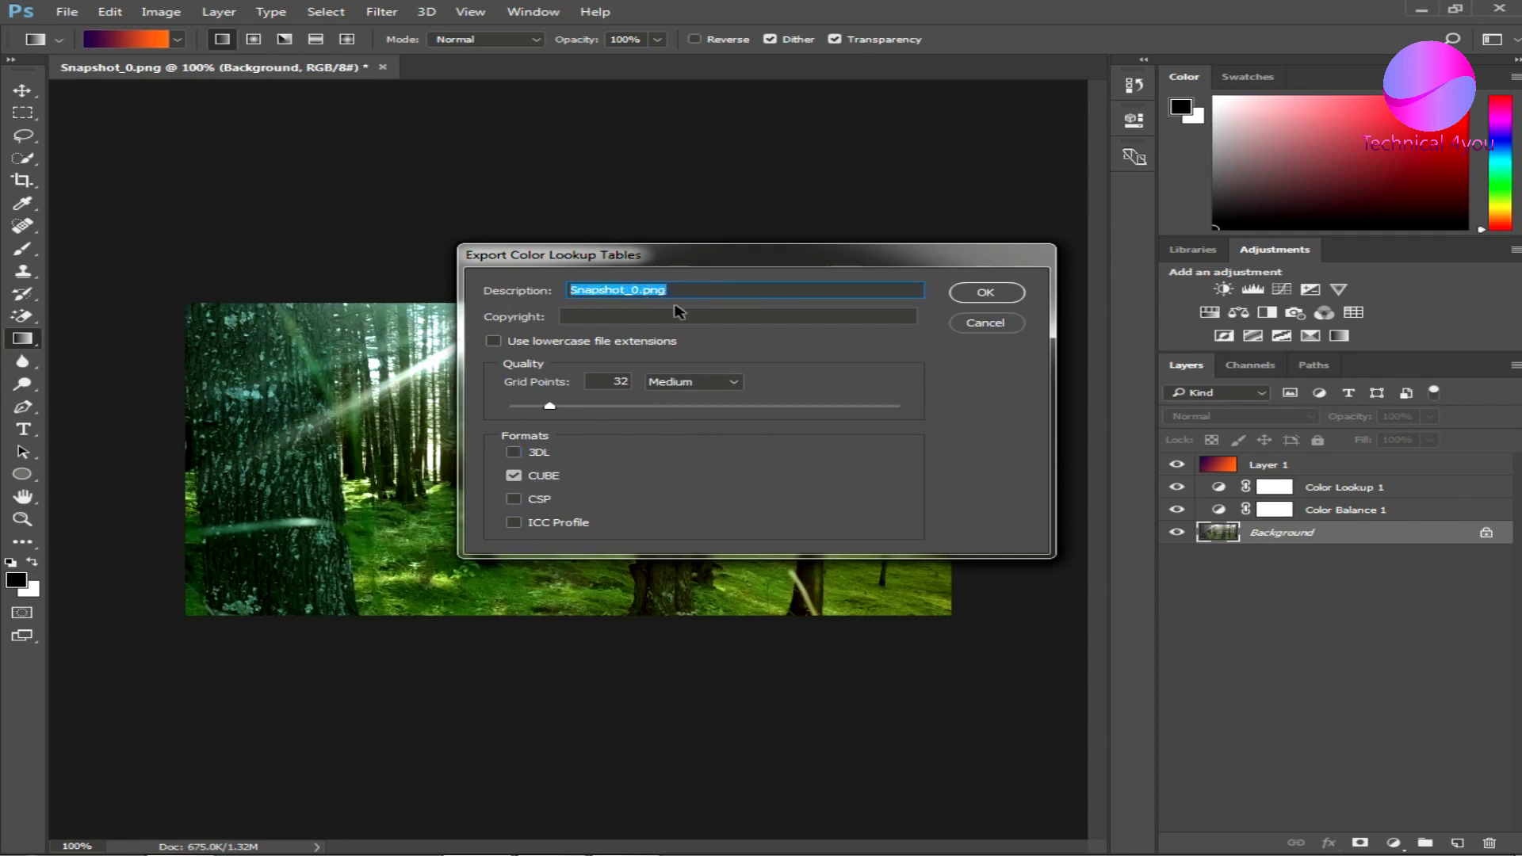
left_click(696, 291)
left_click(987, 294)
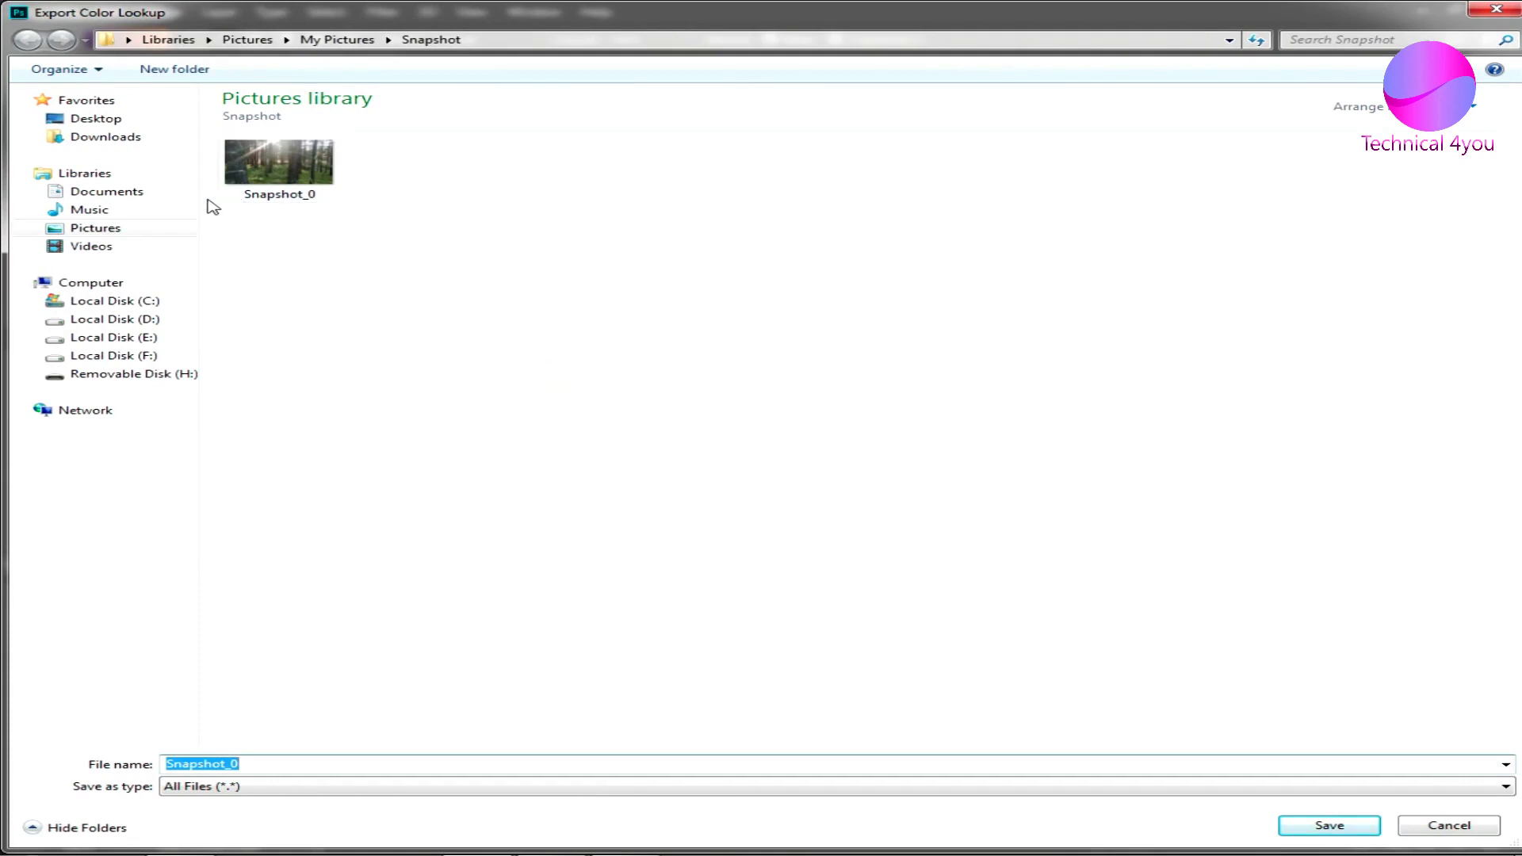
- Save the CUBE lookup table as Snapshot_0 in the Music library
left_click(90, 210)
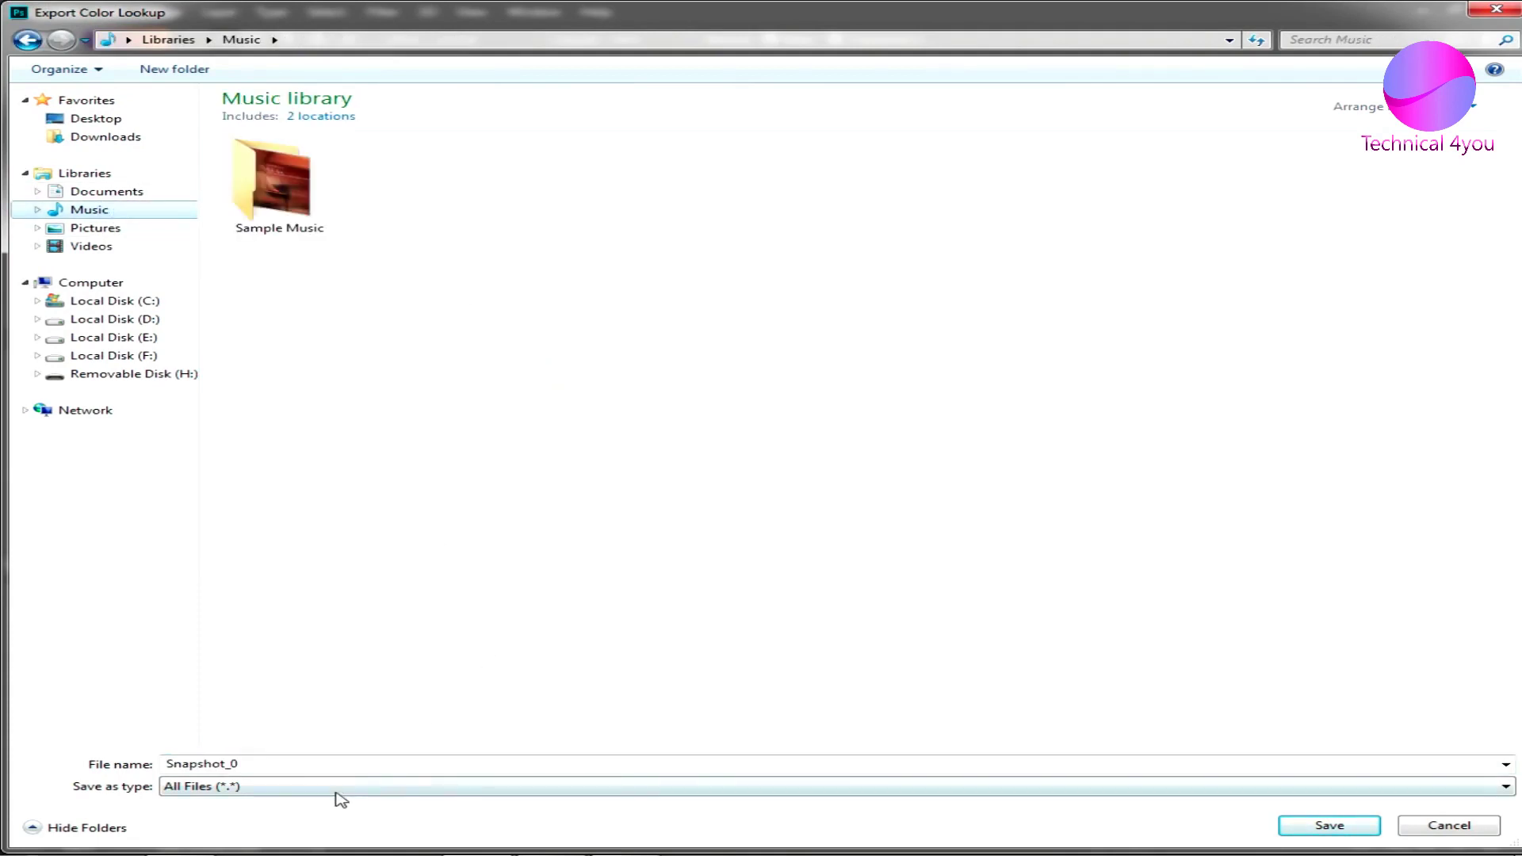
double_click(344, 766)
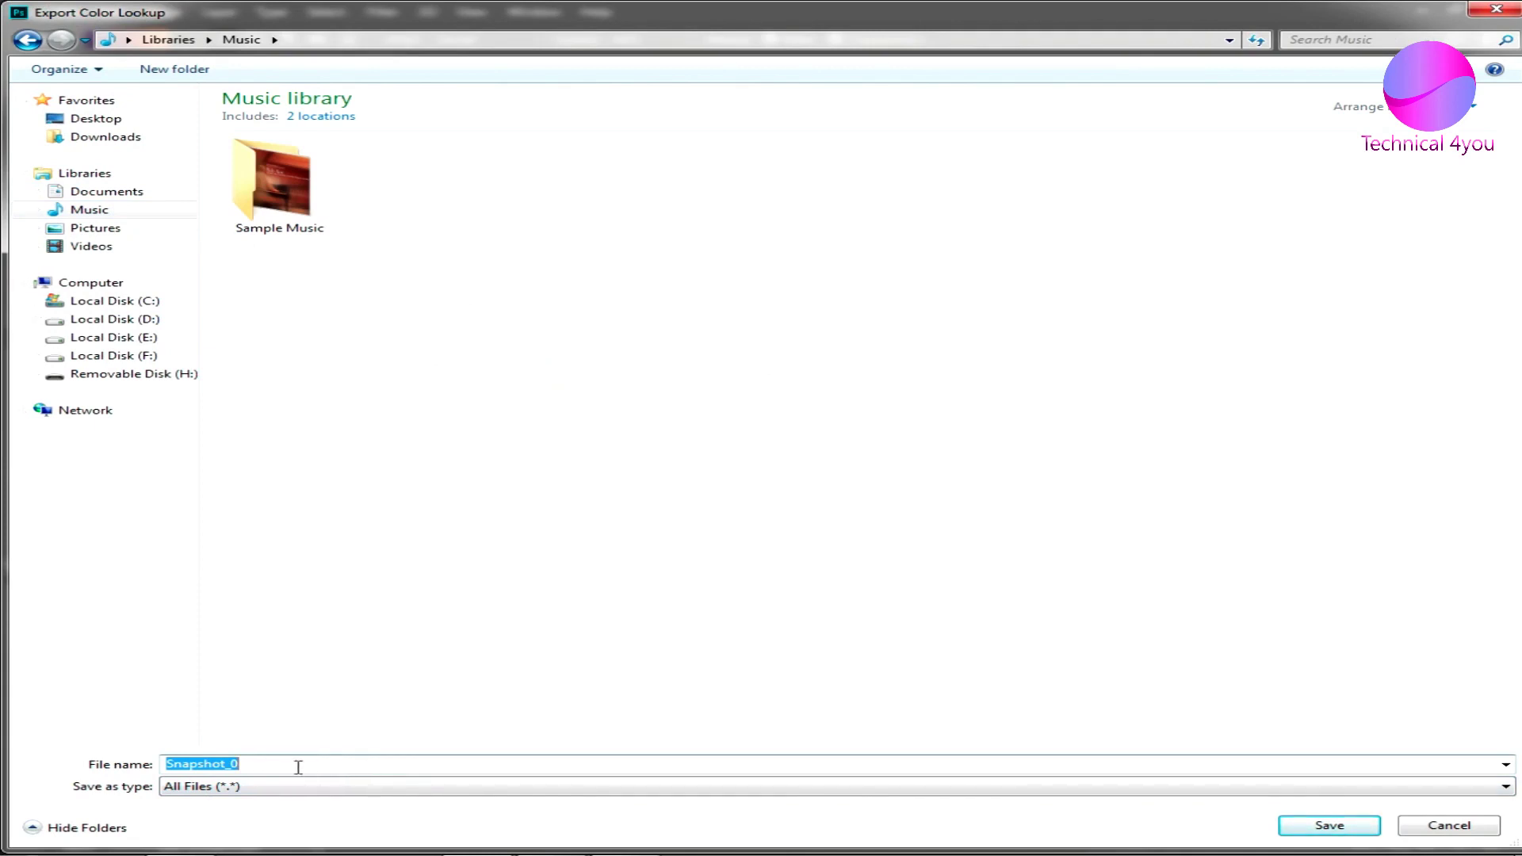
left_click(1367, 832)
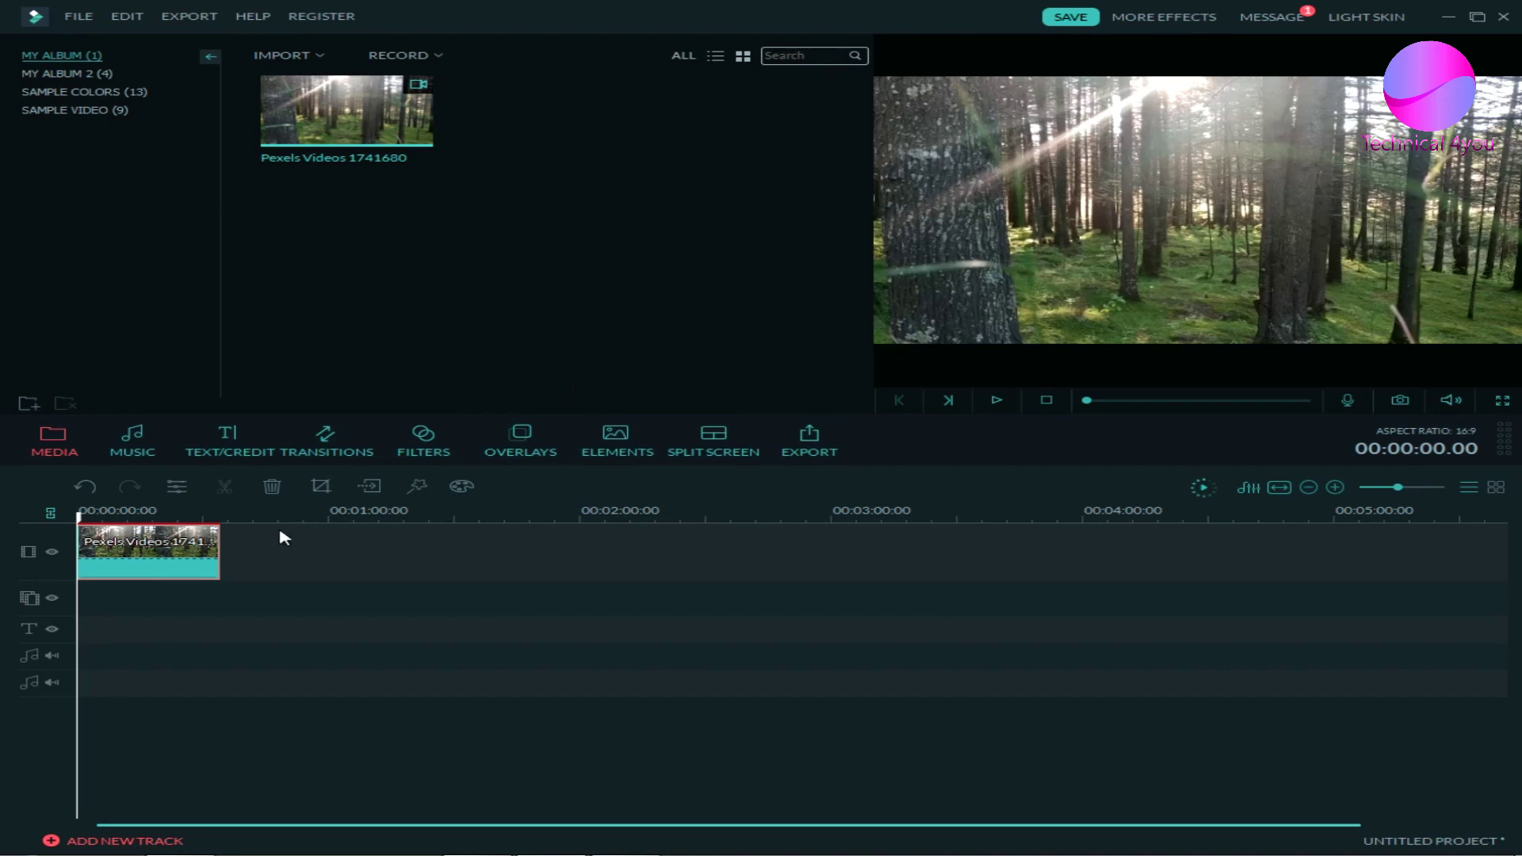
- Open the forest clip's Advanced Color Tuning and expand the 3D LUT preset list
right_click(181, 558)
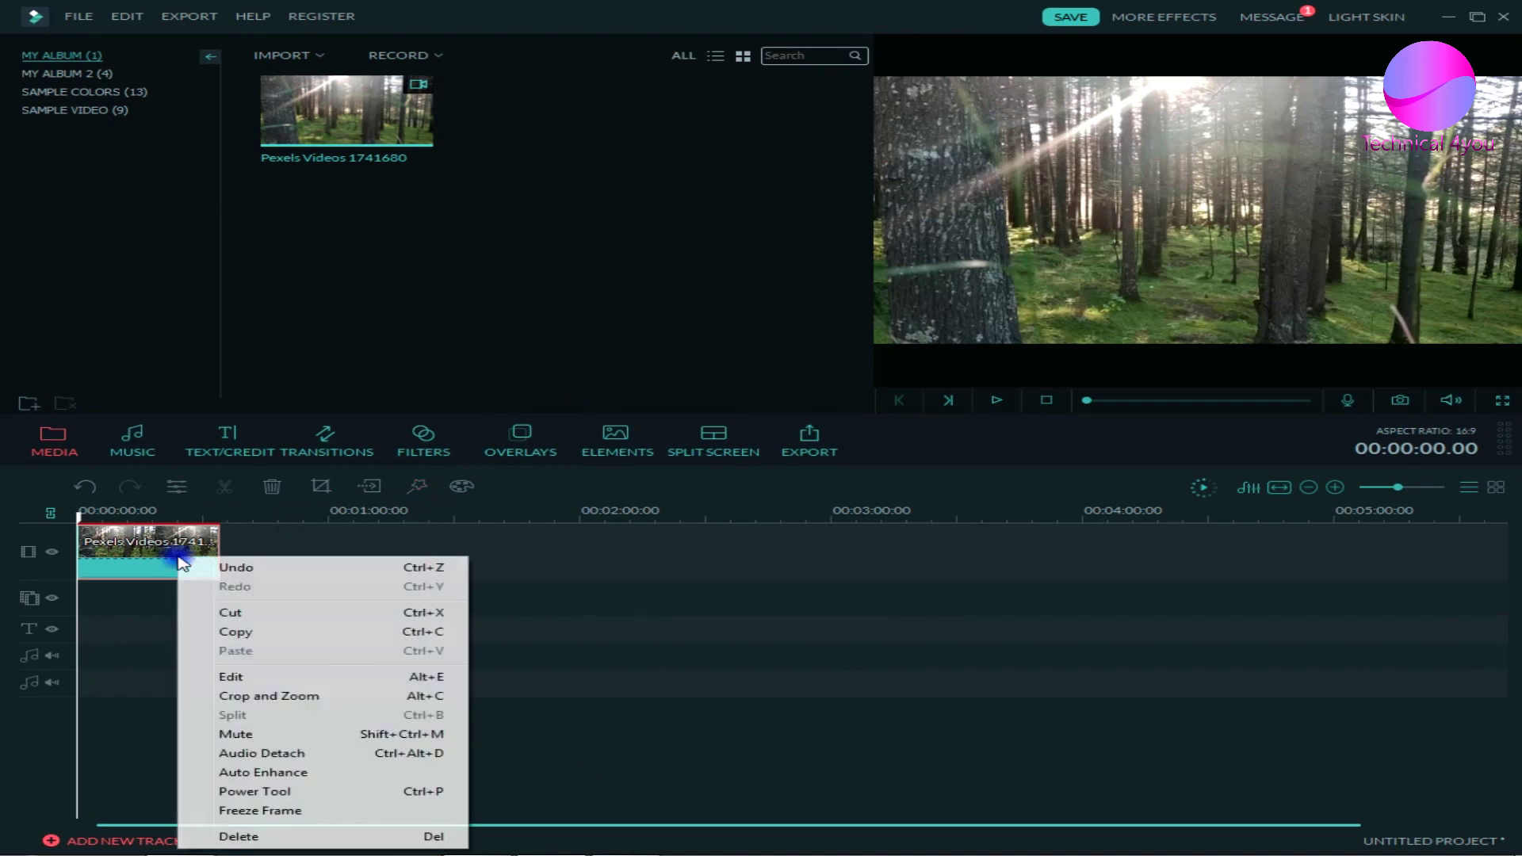
left_click(245, 679)
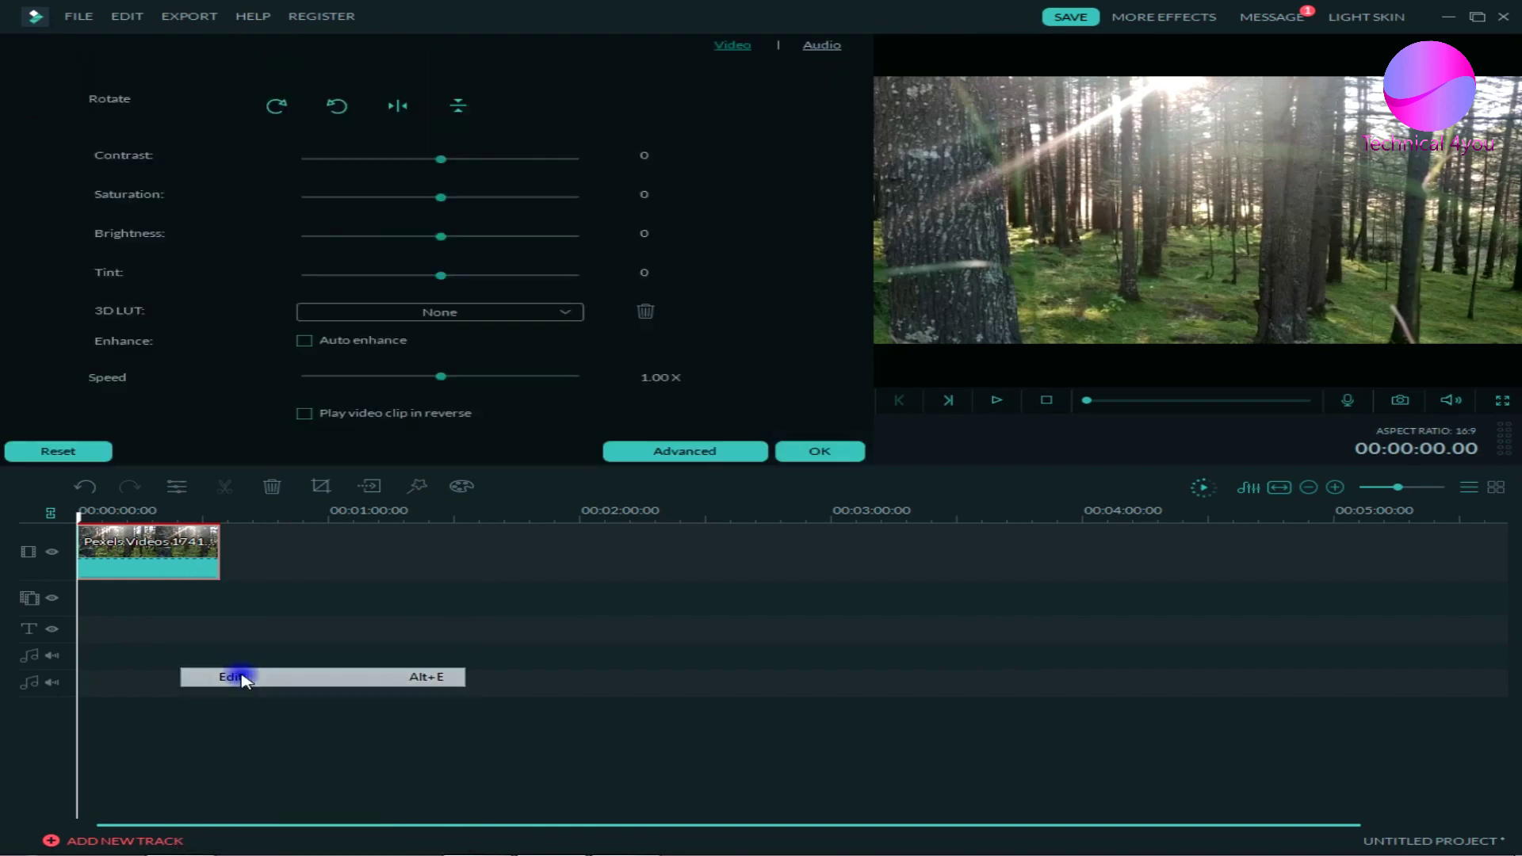
left_click(680, 451)
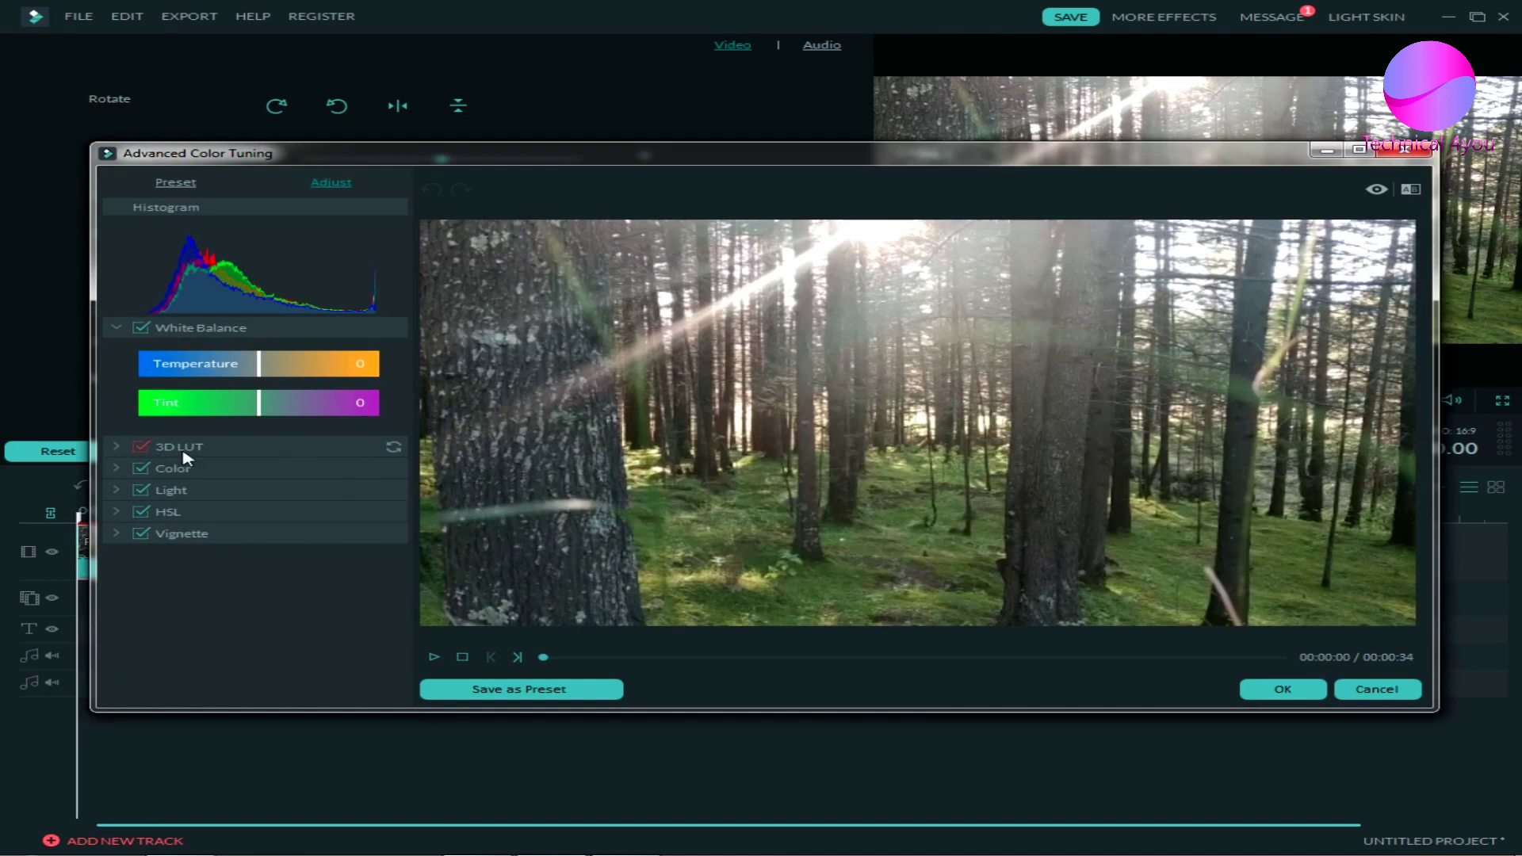
left_click(117, 448)
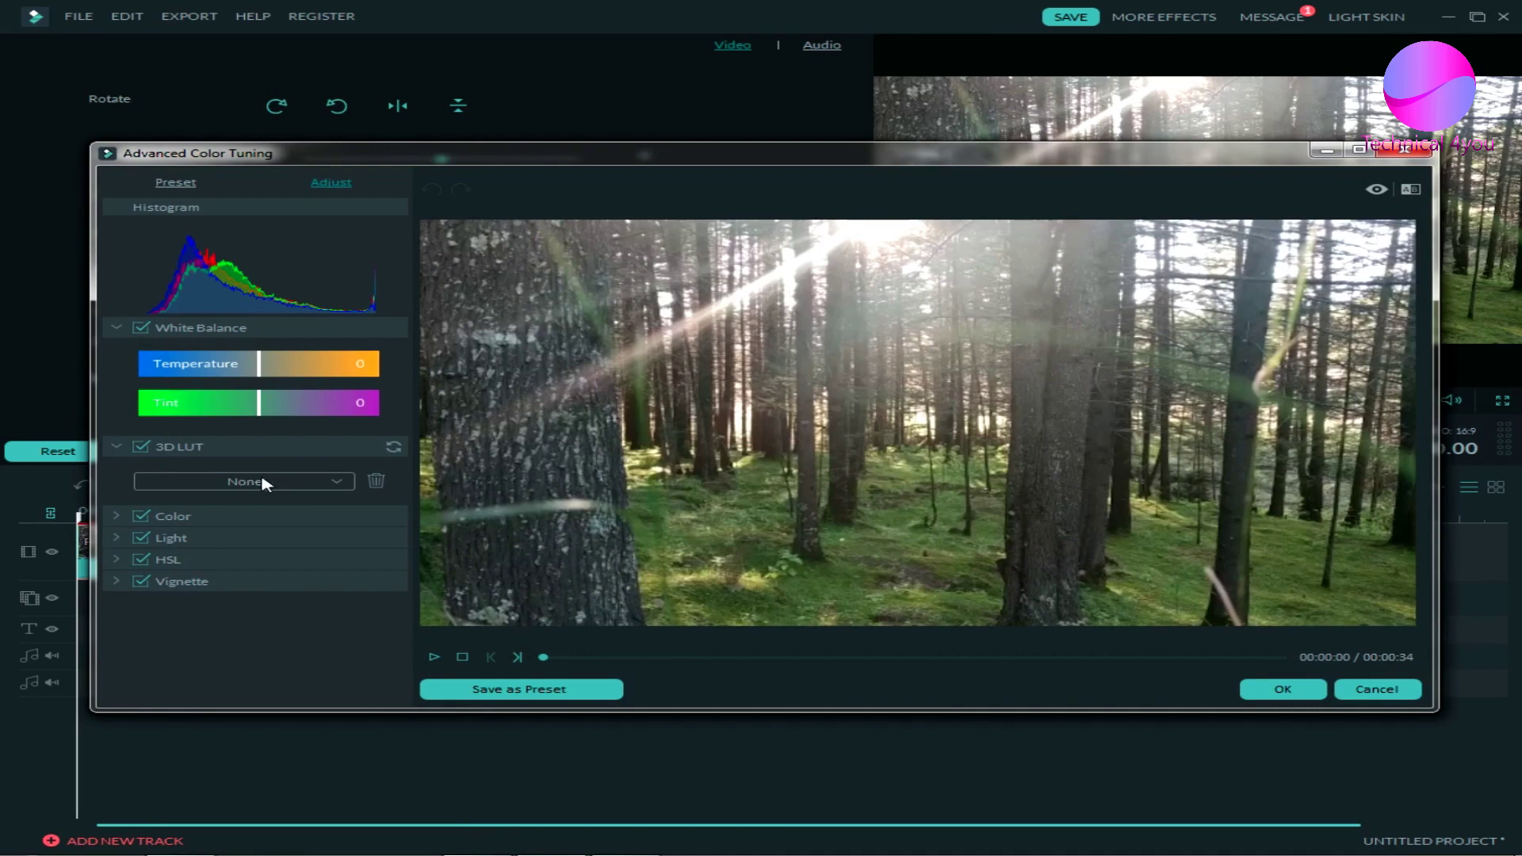
left_click(298, 485)
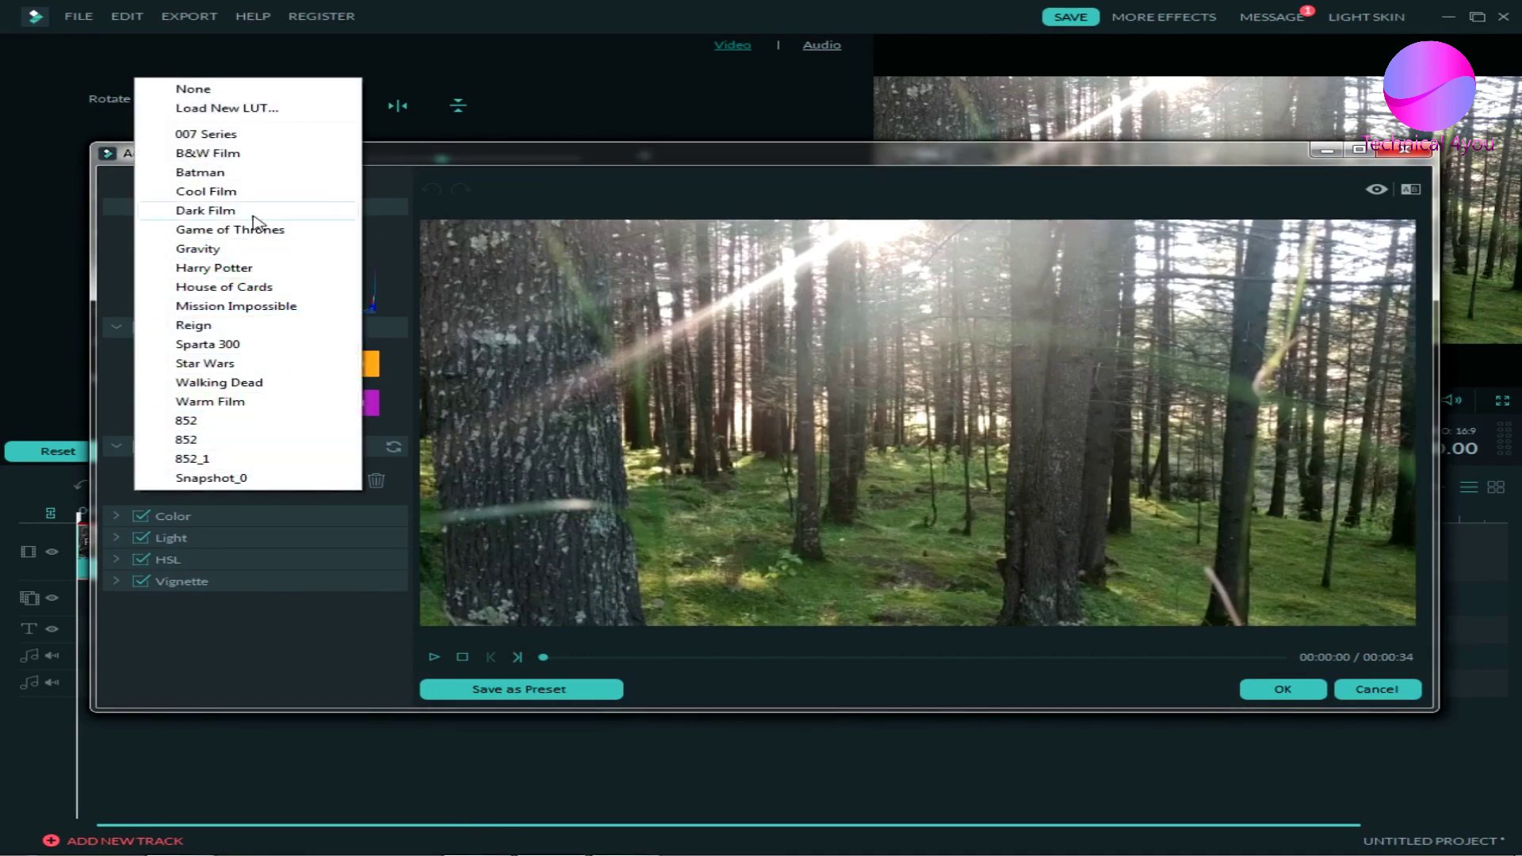
- Load Snapshot_0.CUBE from the Music library as the forest clip's 3D LUT
left_click(287, 109)
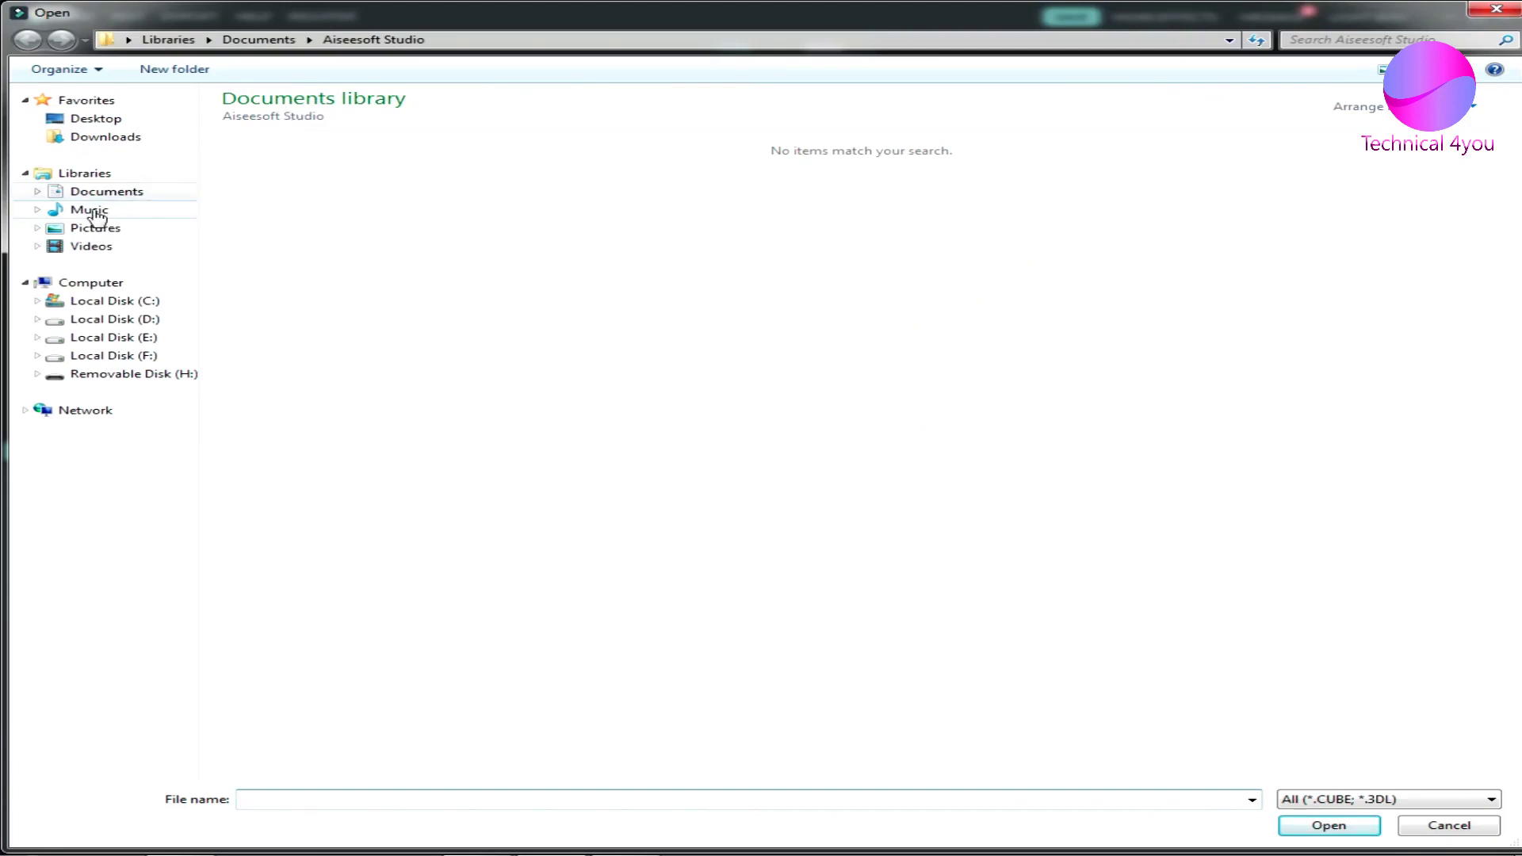
left_click(93, 212)
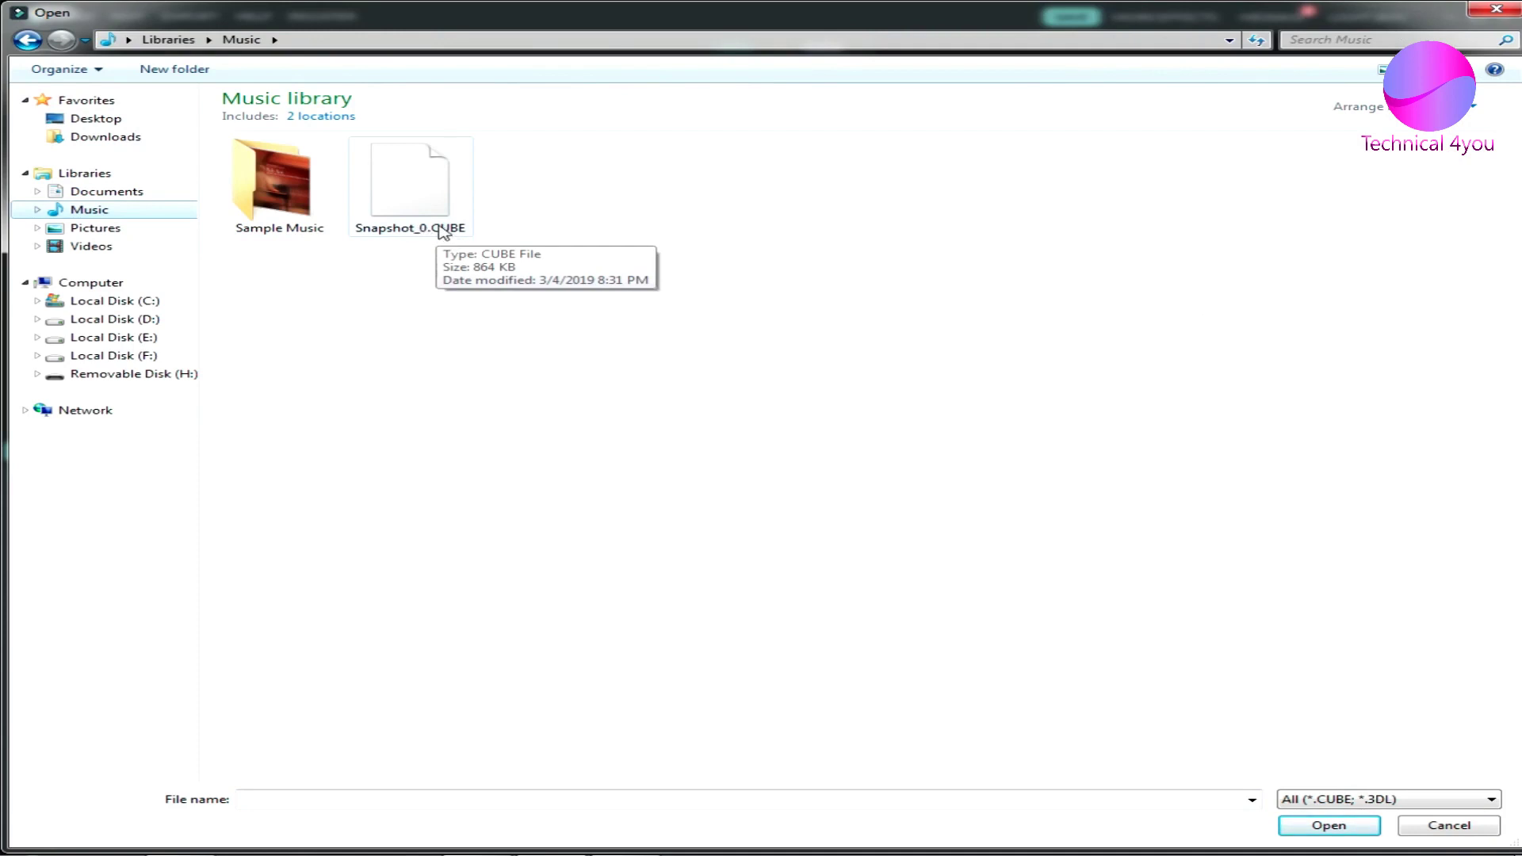
double_click(441, 229)
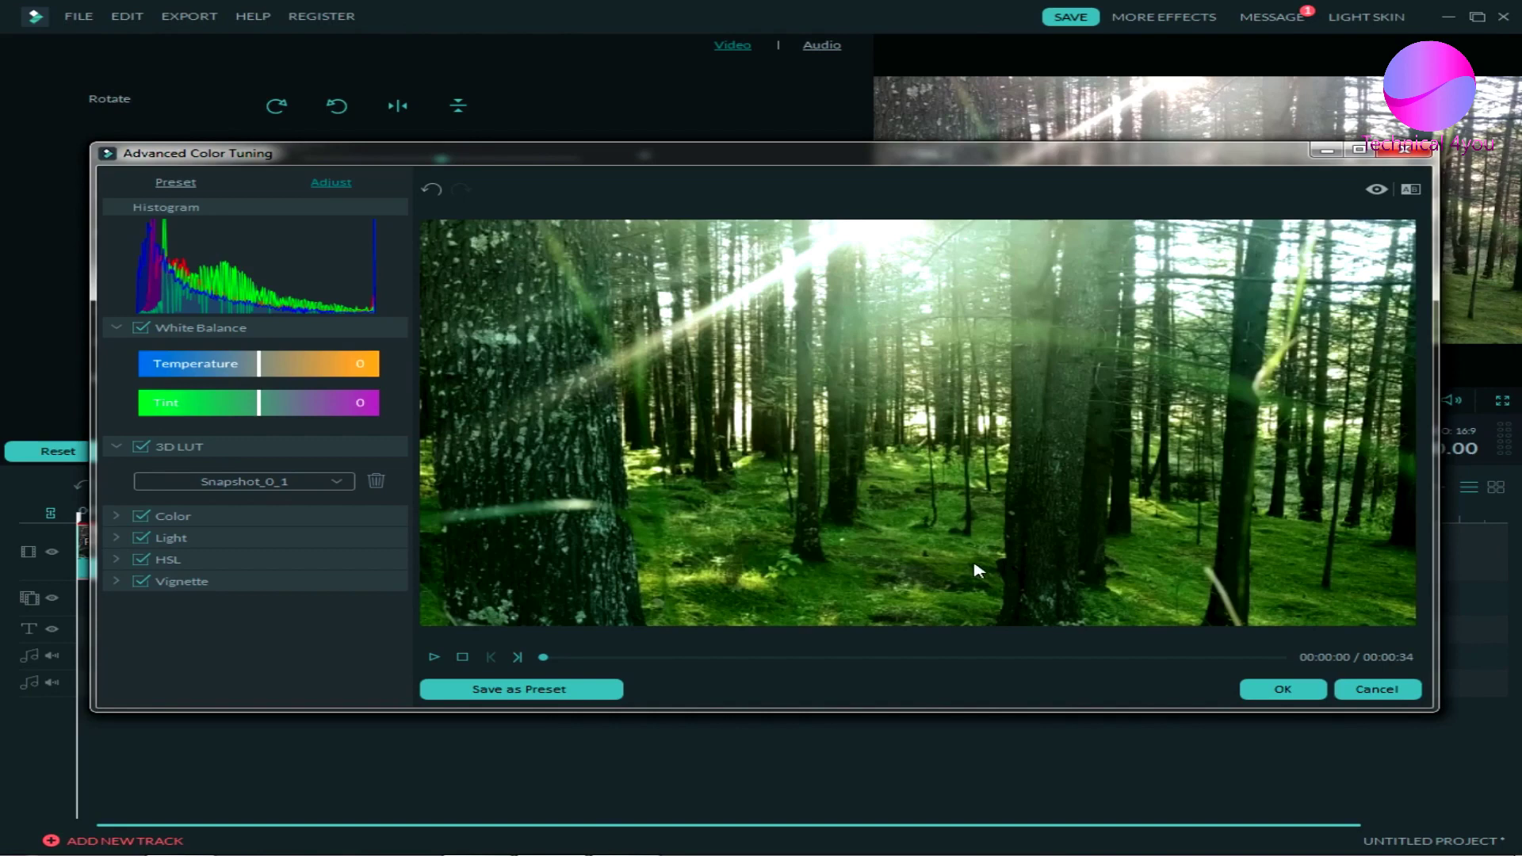
- Confirm the Snapshot_0_1 LUT grade, then preview the forest clip from about 19 seconds and stop
left_click(1279, 689)
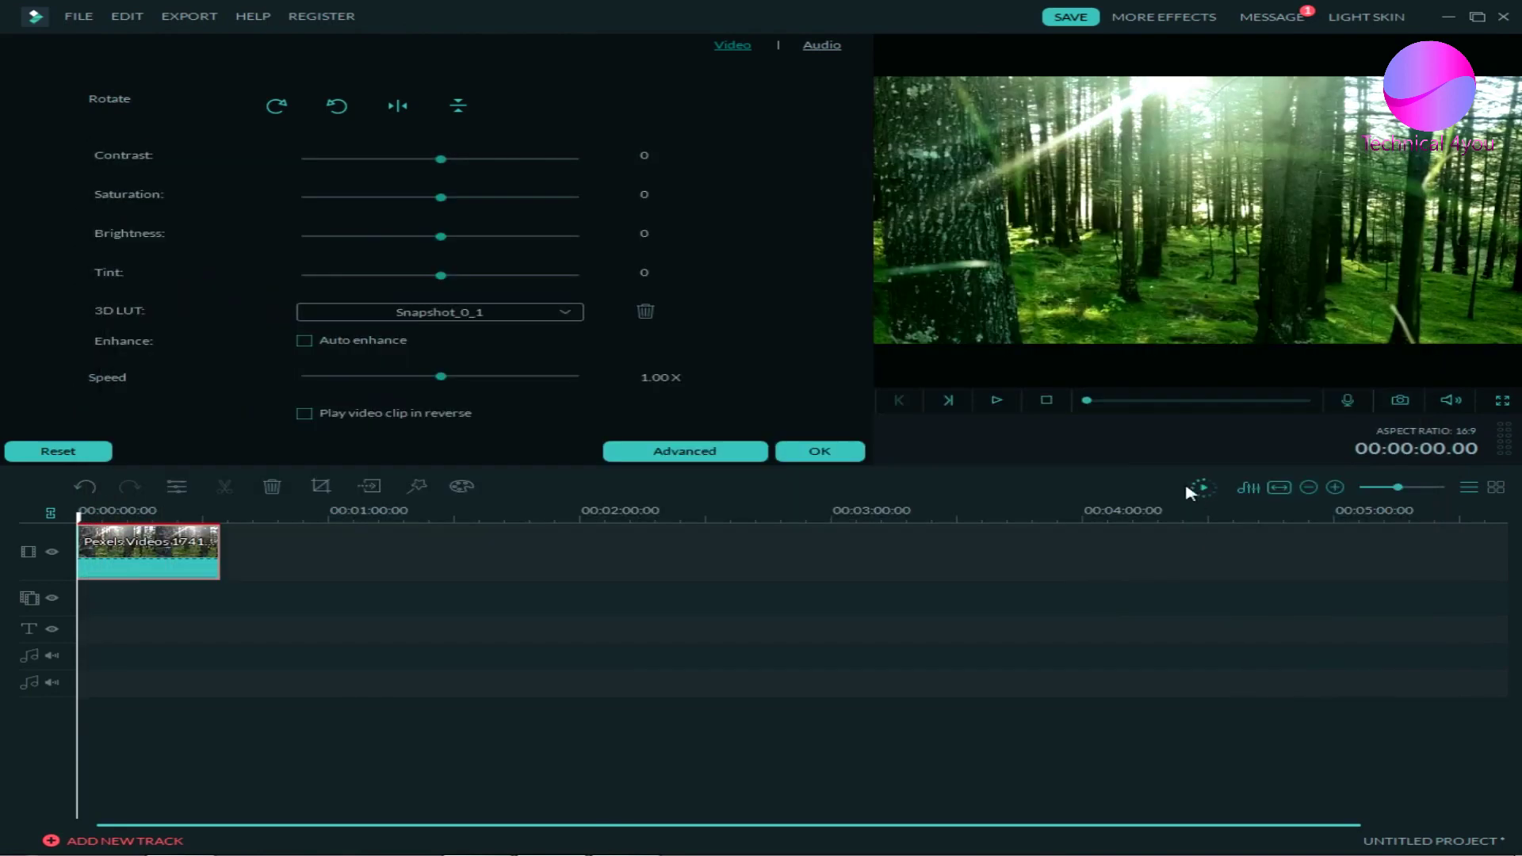
left_click(999, 403)
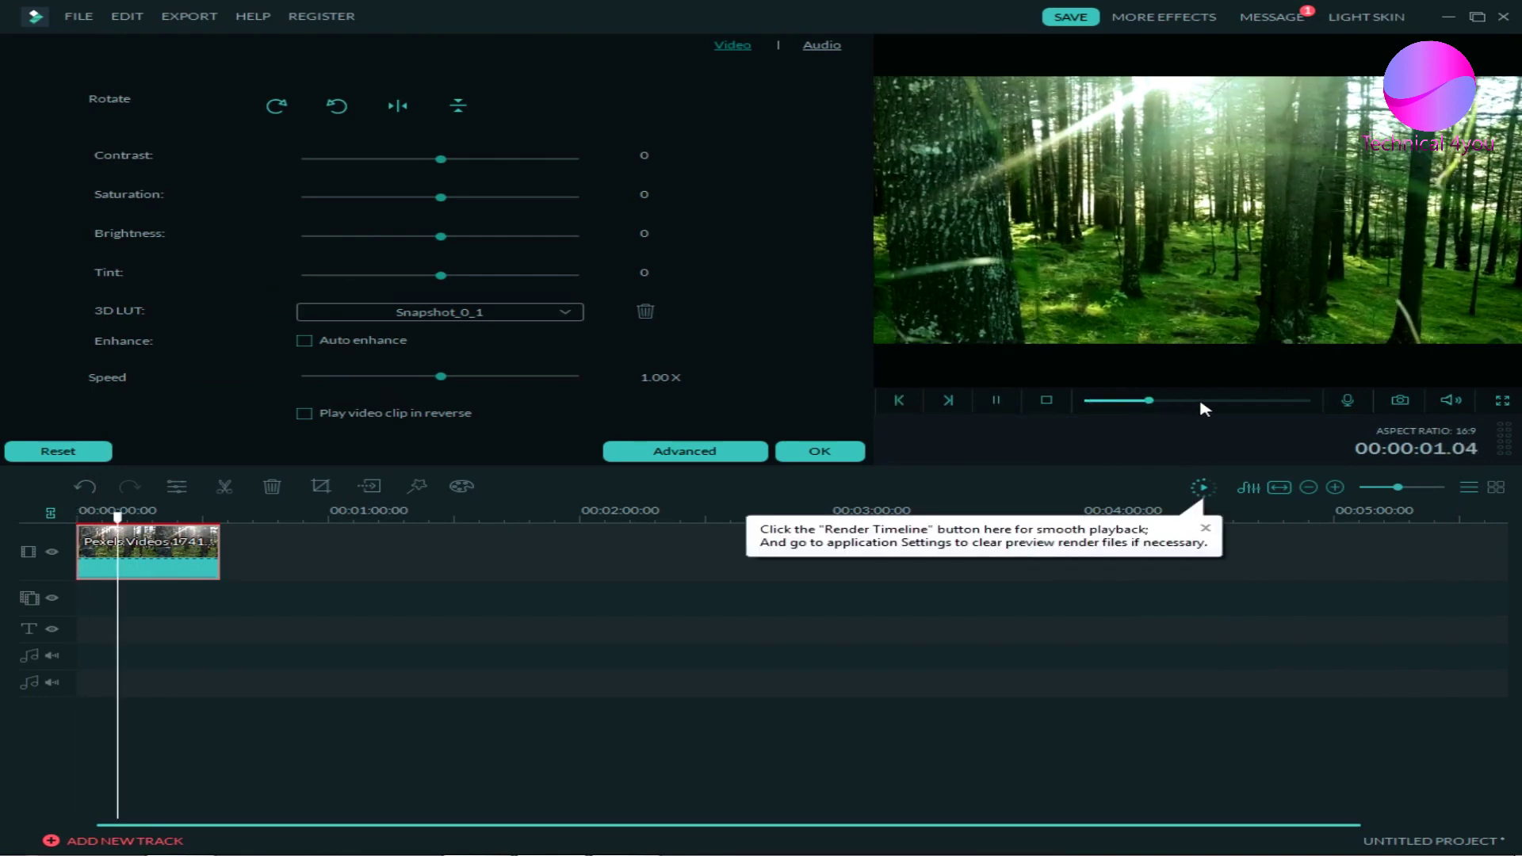
left_click_drag(1153, 409, 1245, 409)
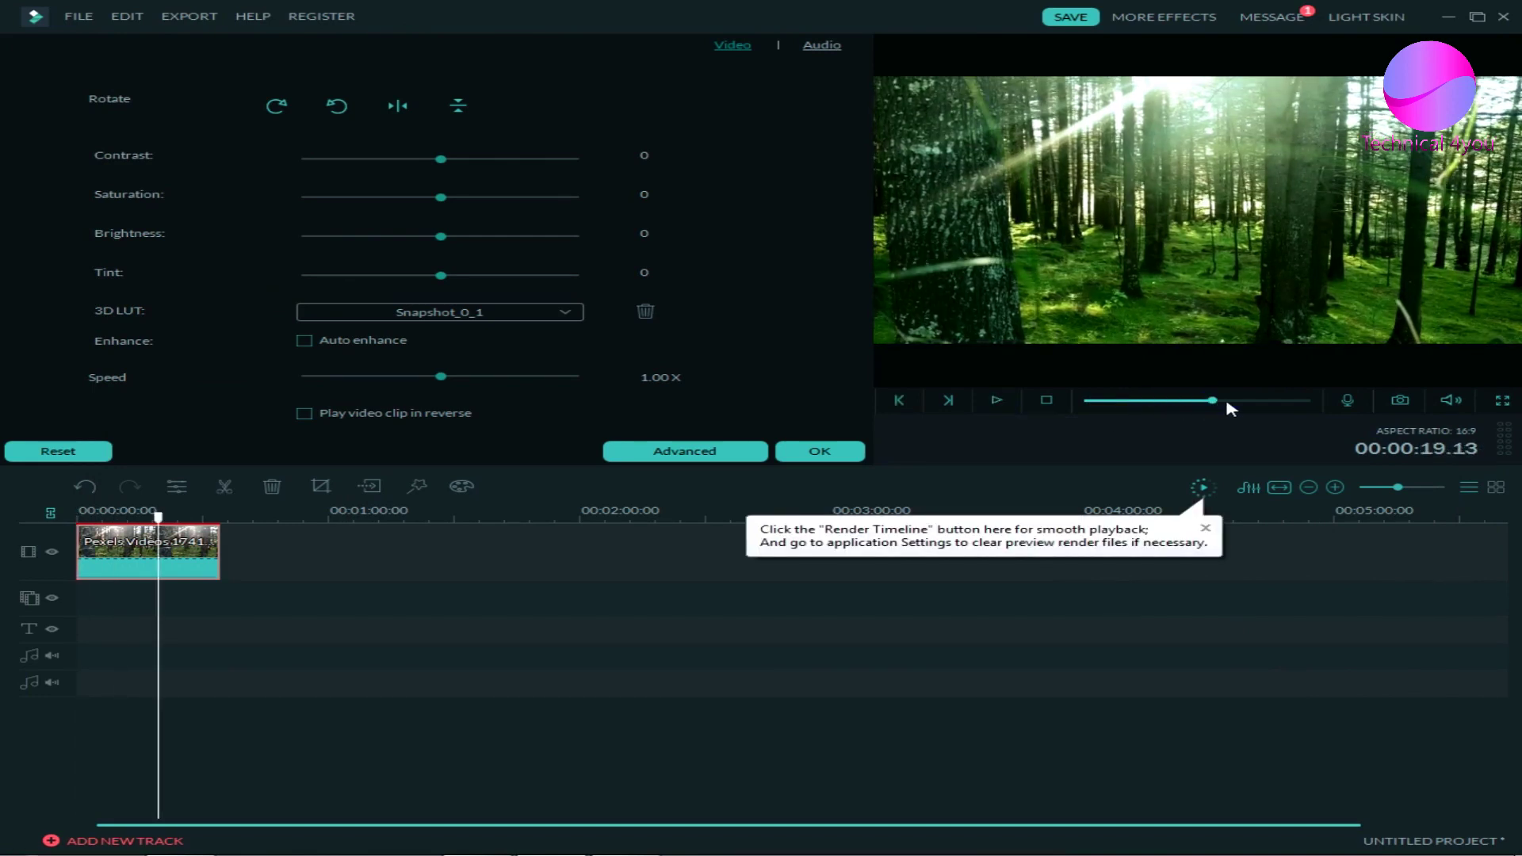
left_click(1244, 409)
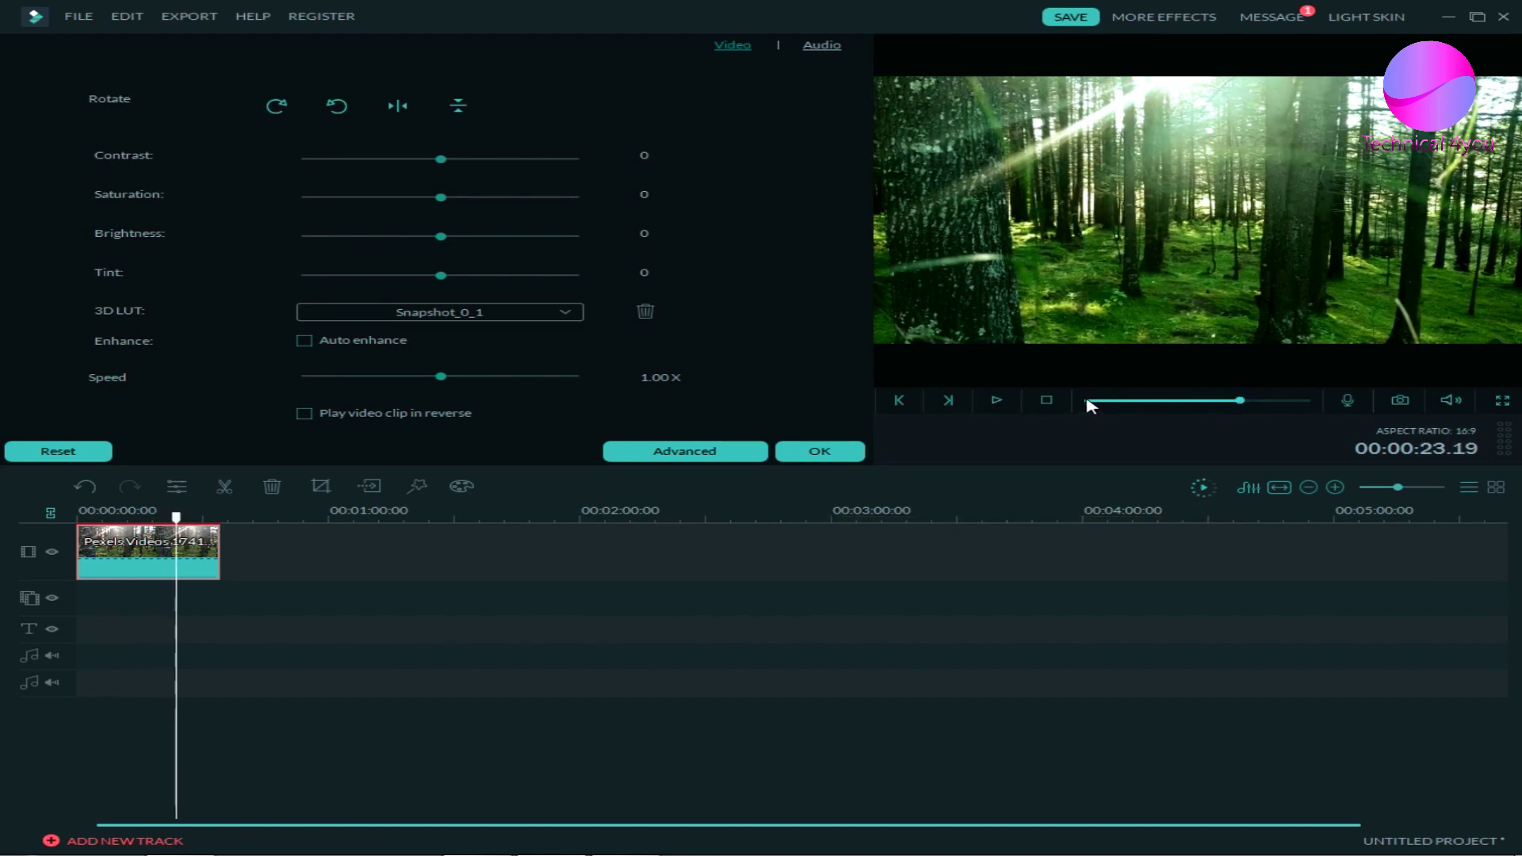
left_click(1046, 400)
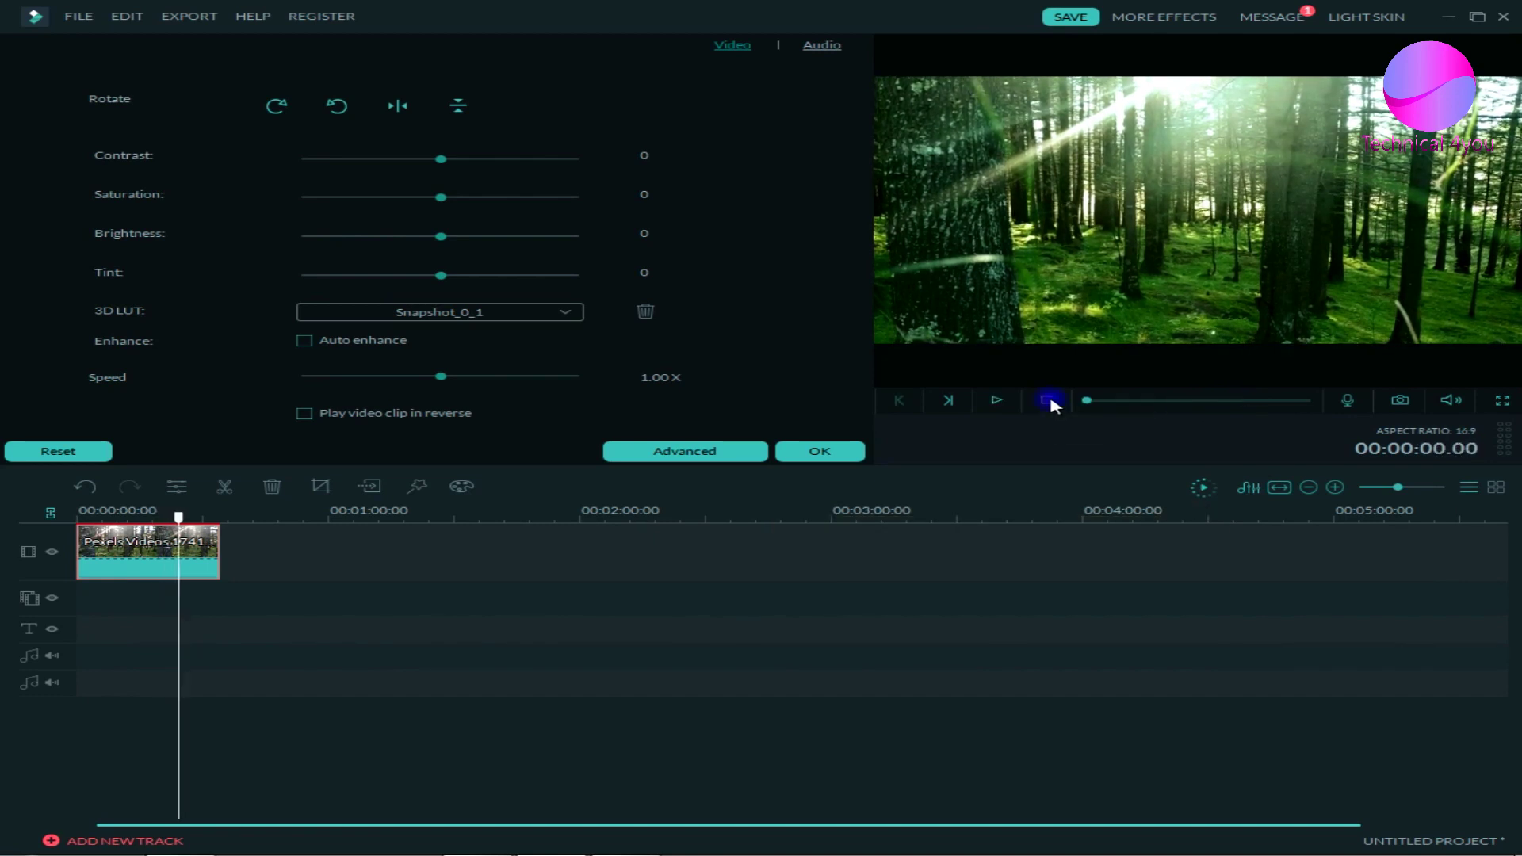